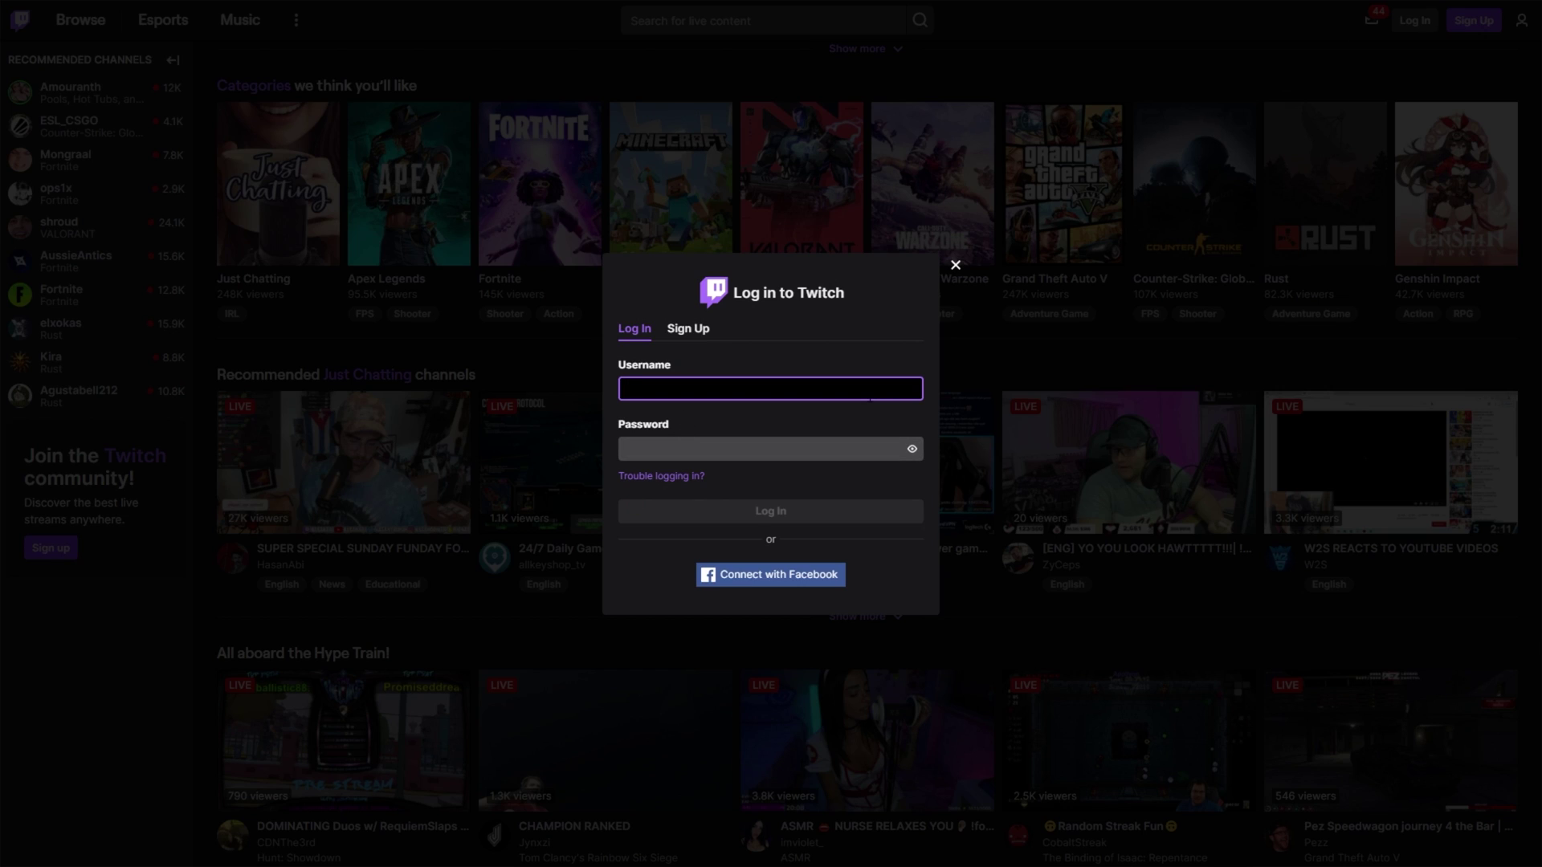
Search KeePassXC for 'twitch' and Auto-Type the first twitch.tv entry into the Twitch login
key(ctrl+plus)
key(ctrl+plus)
key(ctrl+plus)
key(ctrl+plus)
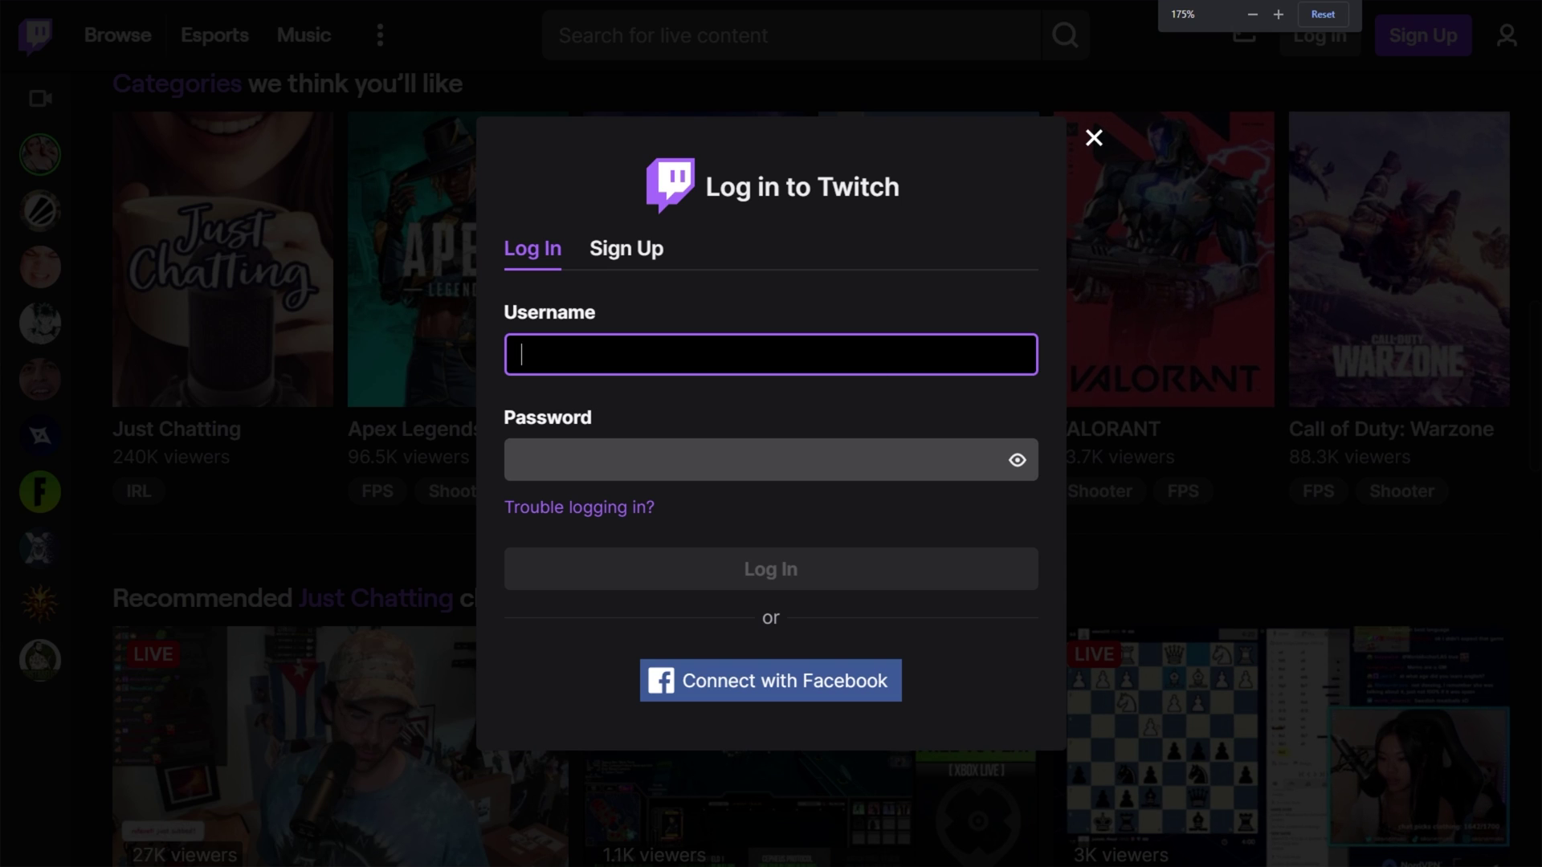
key(ctrl+0)
key(alt+Tab)
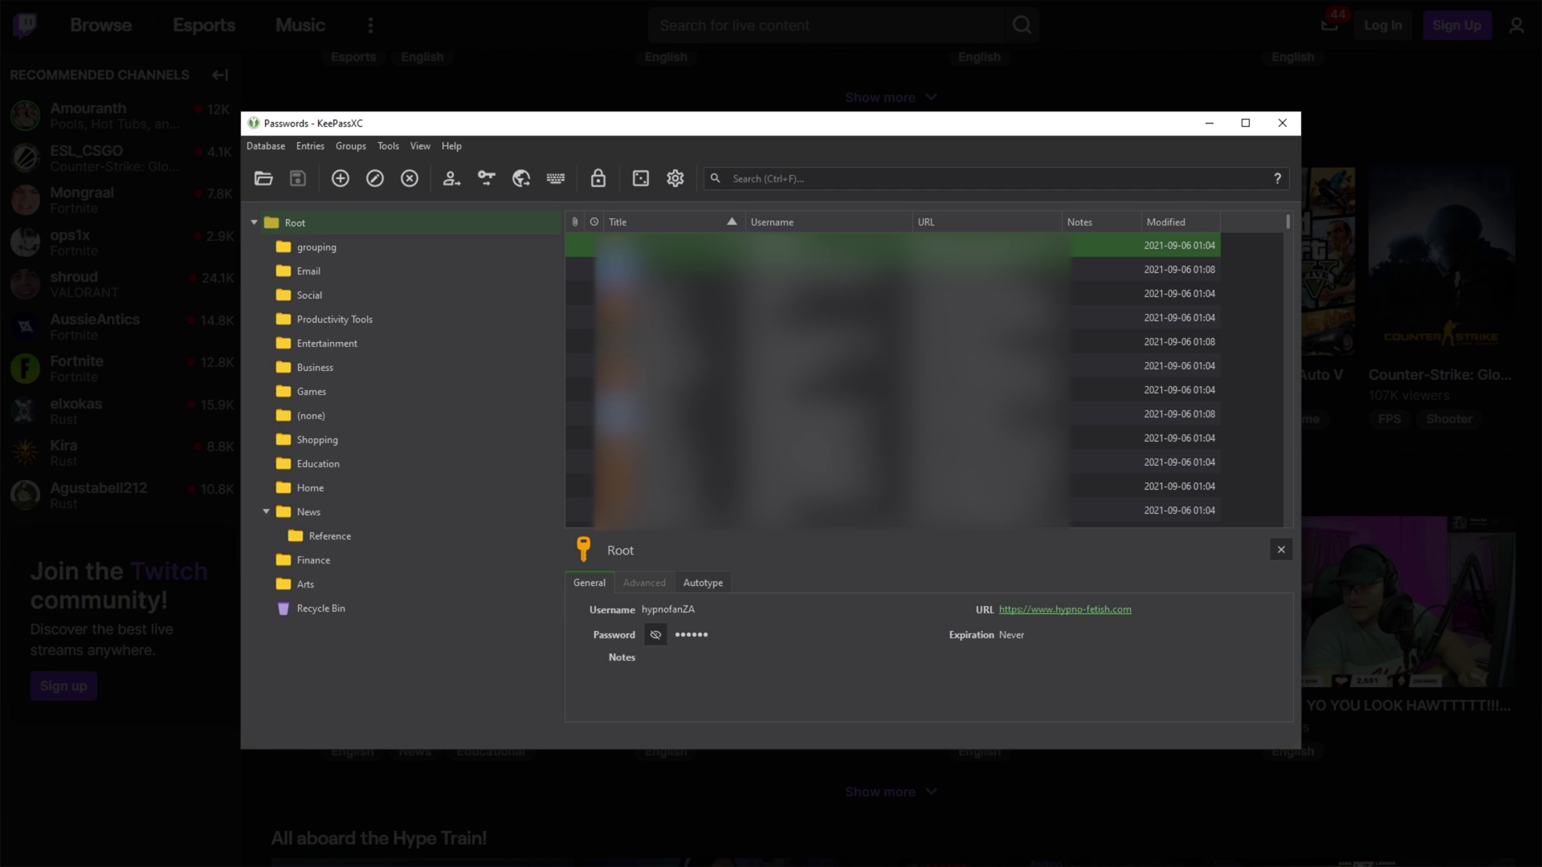
click(787, 178)
text(twitch)
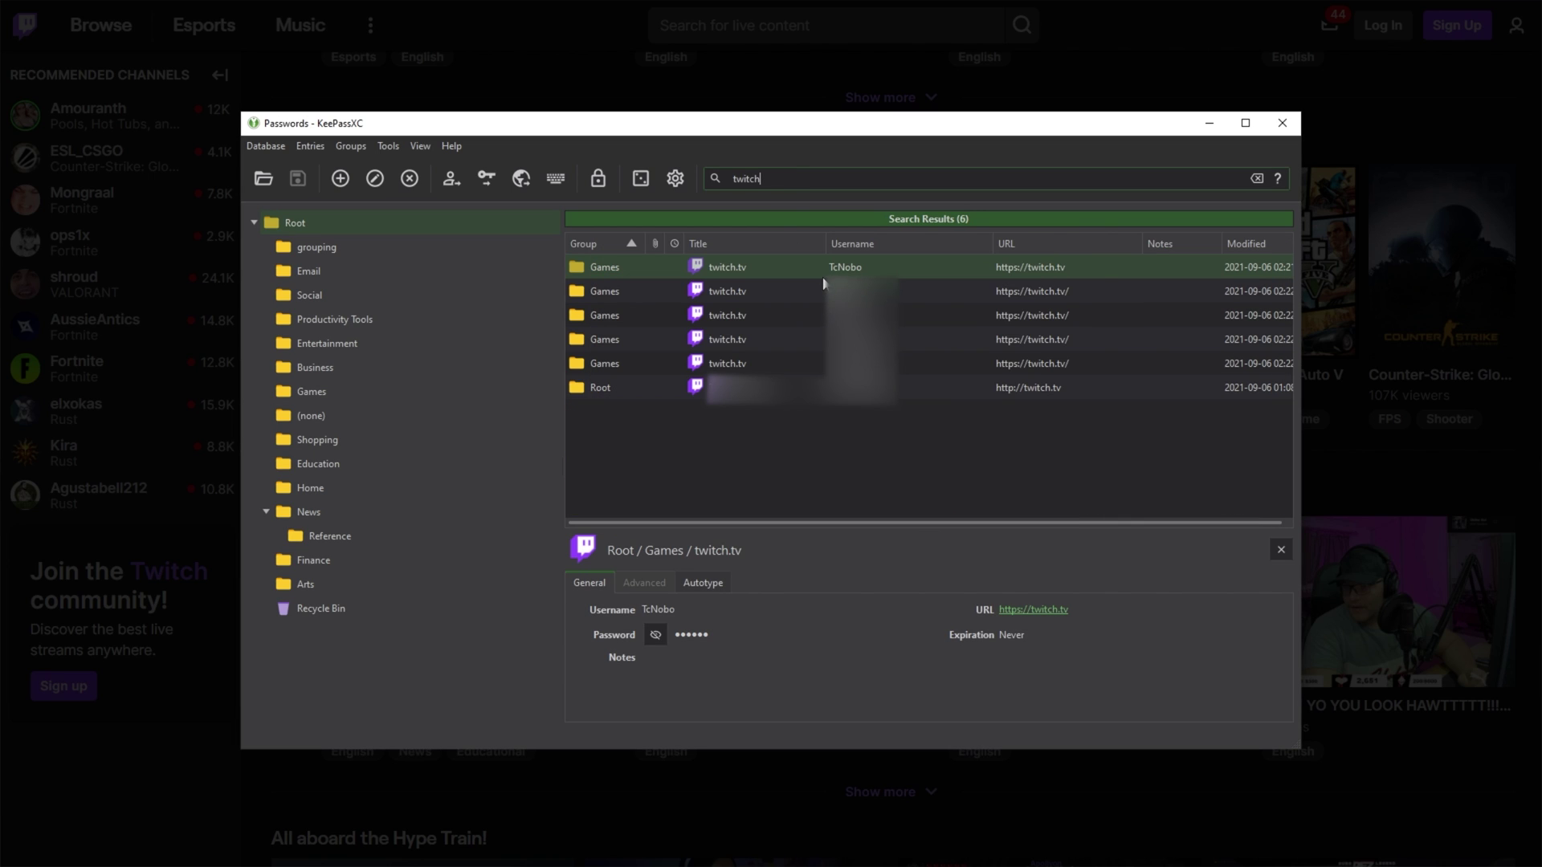
right_click(714, 268)
click(739, 273)
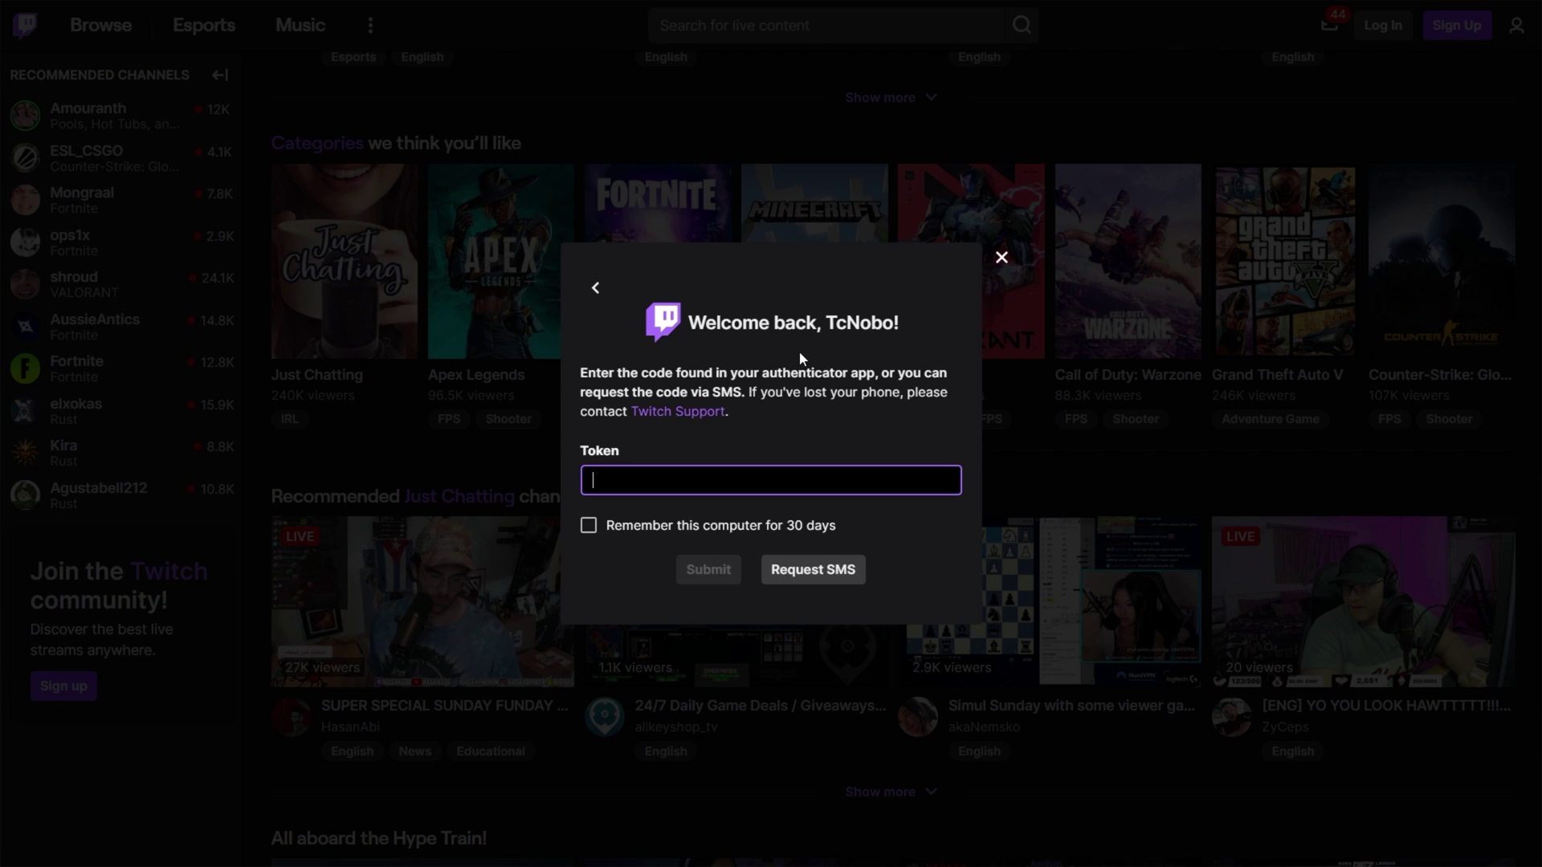
Leave the Twitch token prompt and add KeePassXC-Browser to Chrome from the Web Store
click(601, 289)
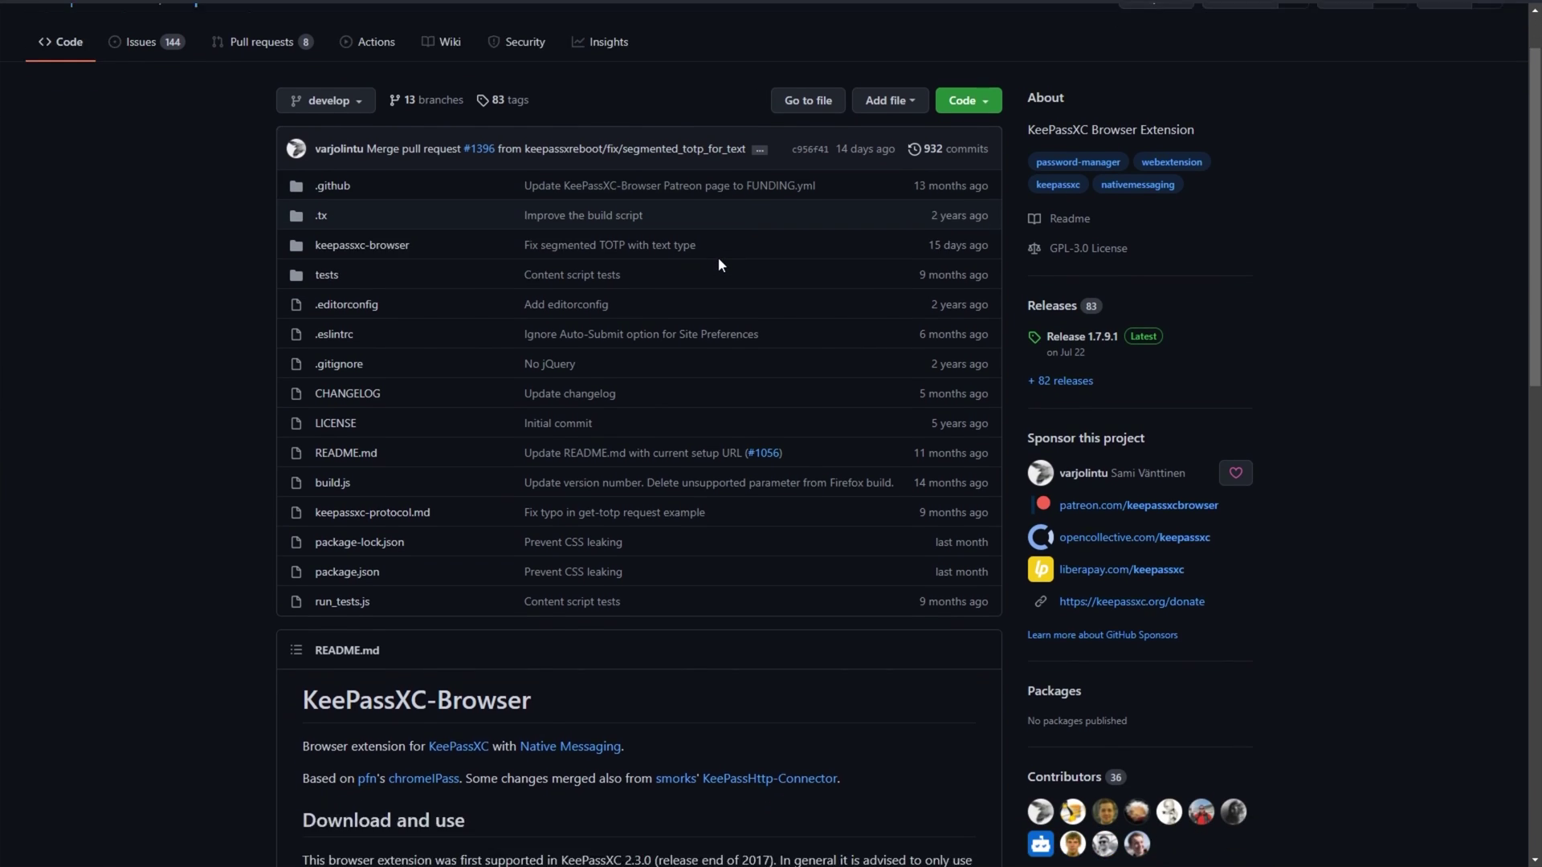
scroll(719, 261, down, 6)
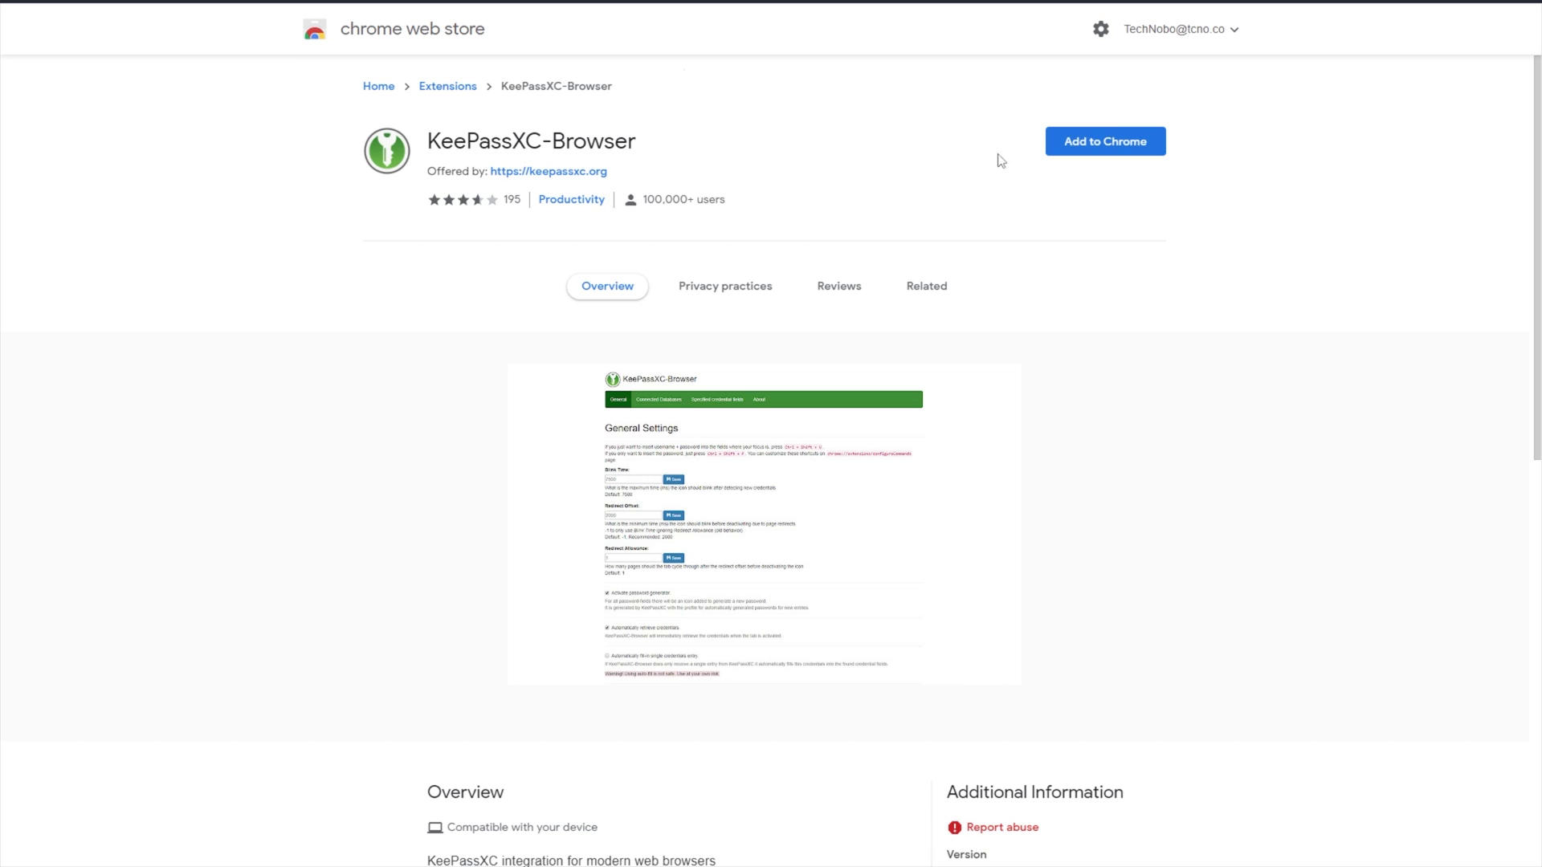
click(1069, 153)
click(799, 189)
Open the KeePassXC-Browser popup and highlight its connection error and browser integration hint
click(1425, 2)
drag(1095, 87, 1313, 90)
click(1316, 107)
drag(1113, 105, 1301, 110)
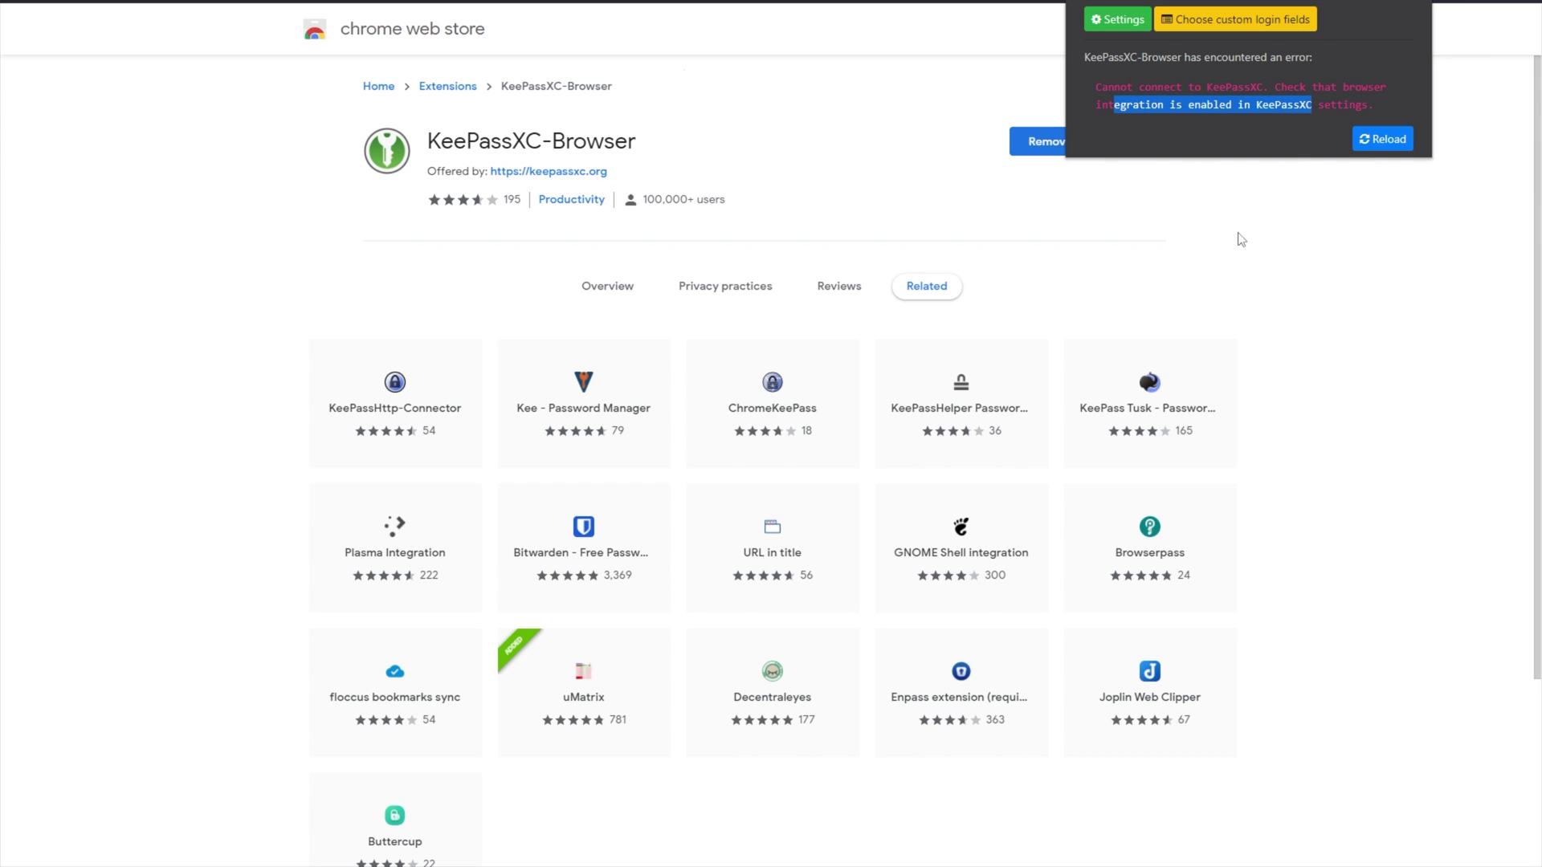
In KeePassXC Settings > Browser Integration, enable integration and tick Chrome, Vivaldi, and Brave, then OK
click(774, 861)
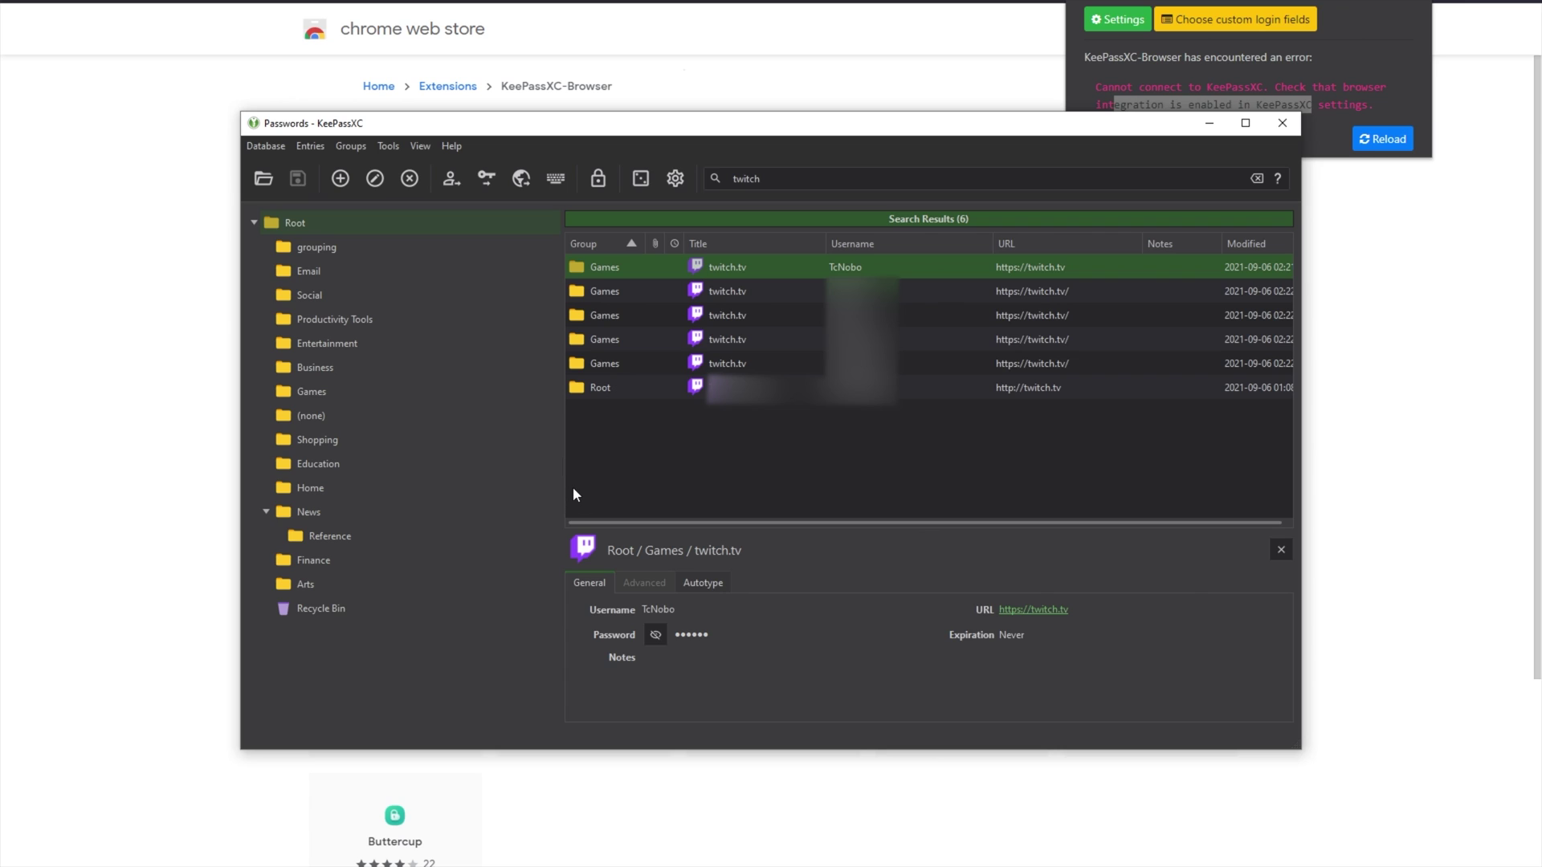
click(674, 178)
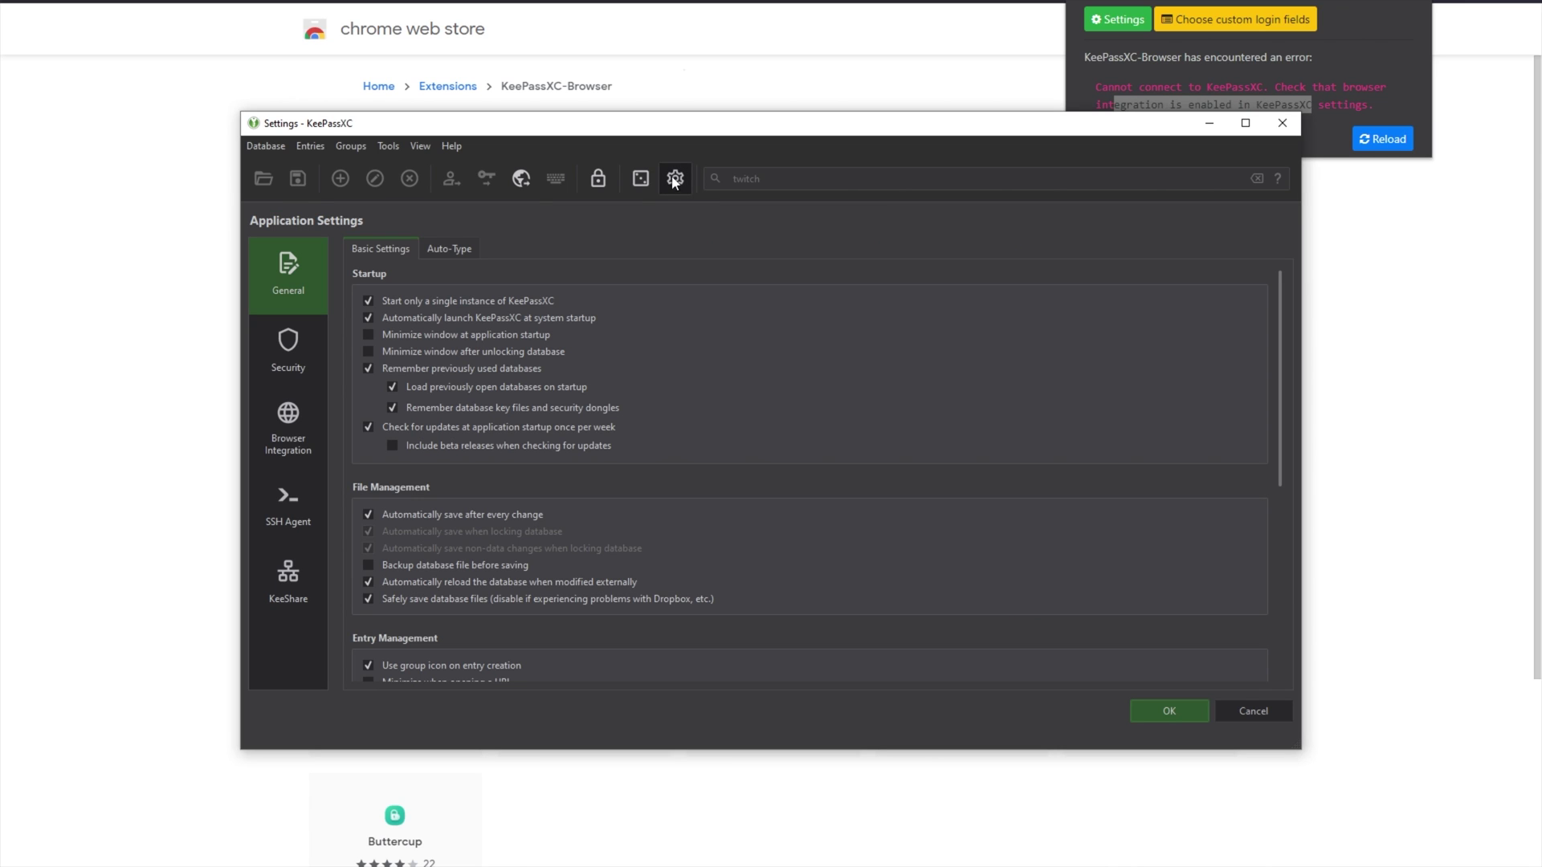
click(270, 430)
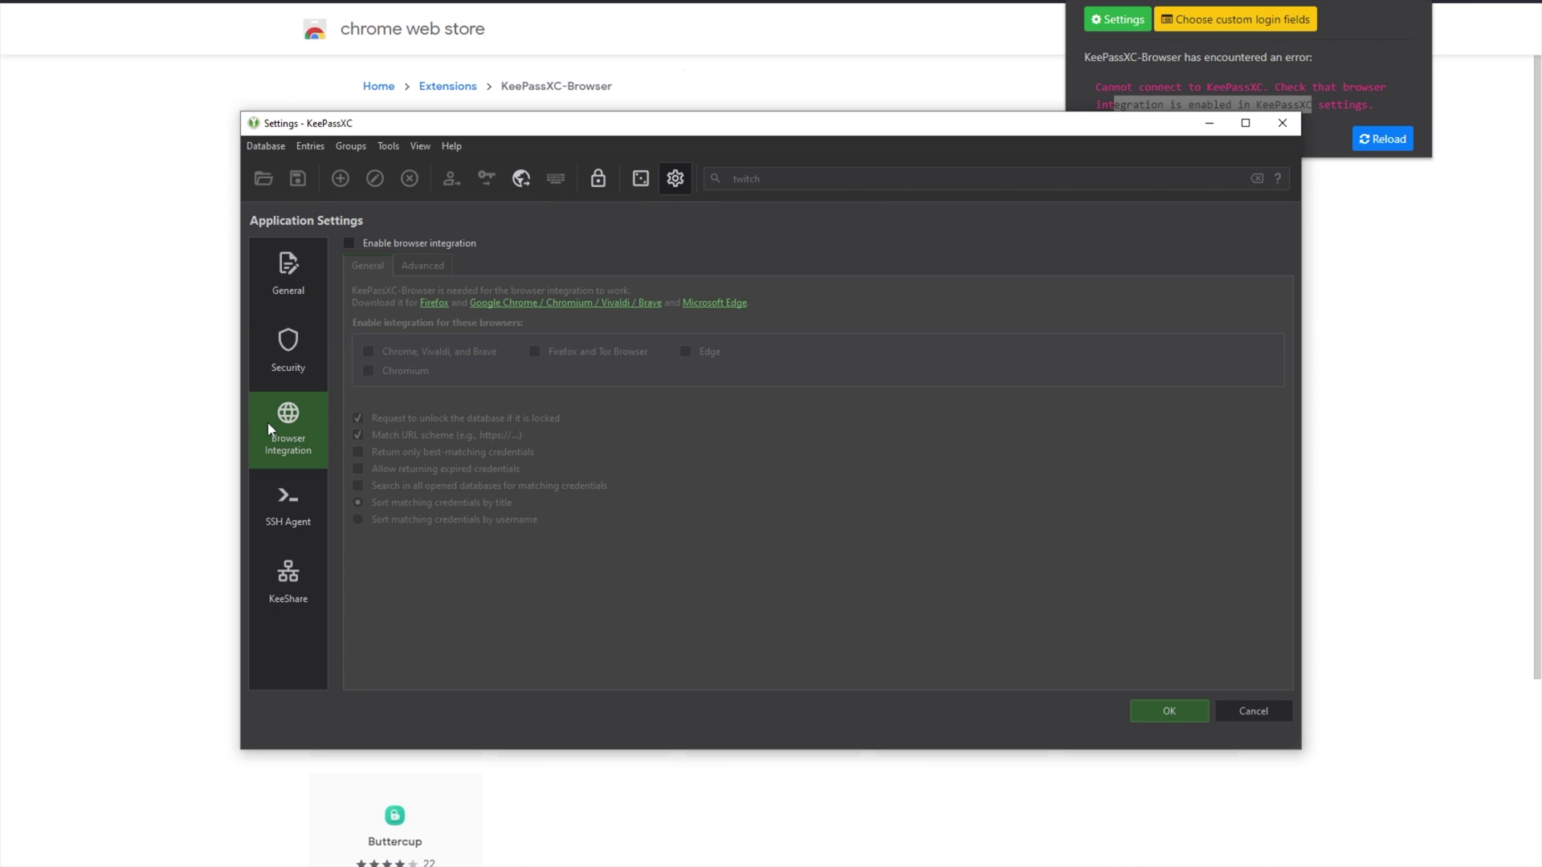
click(350, 243)
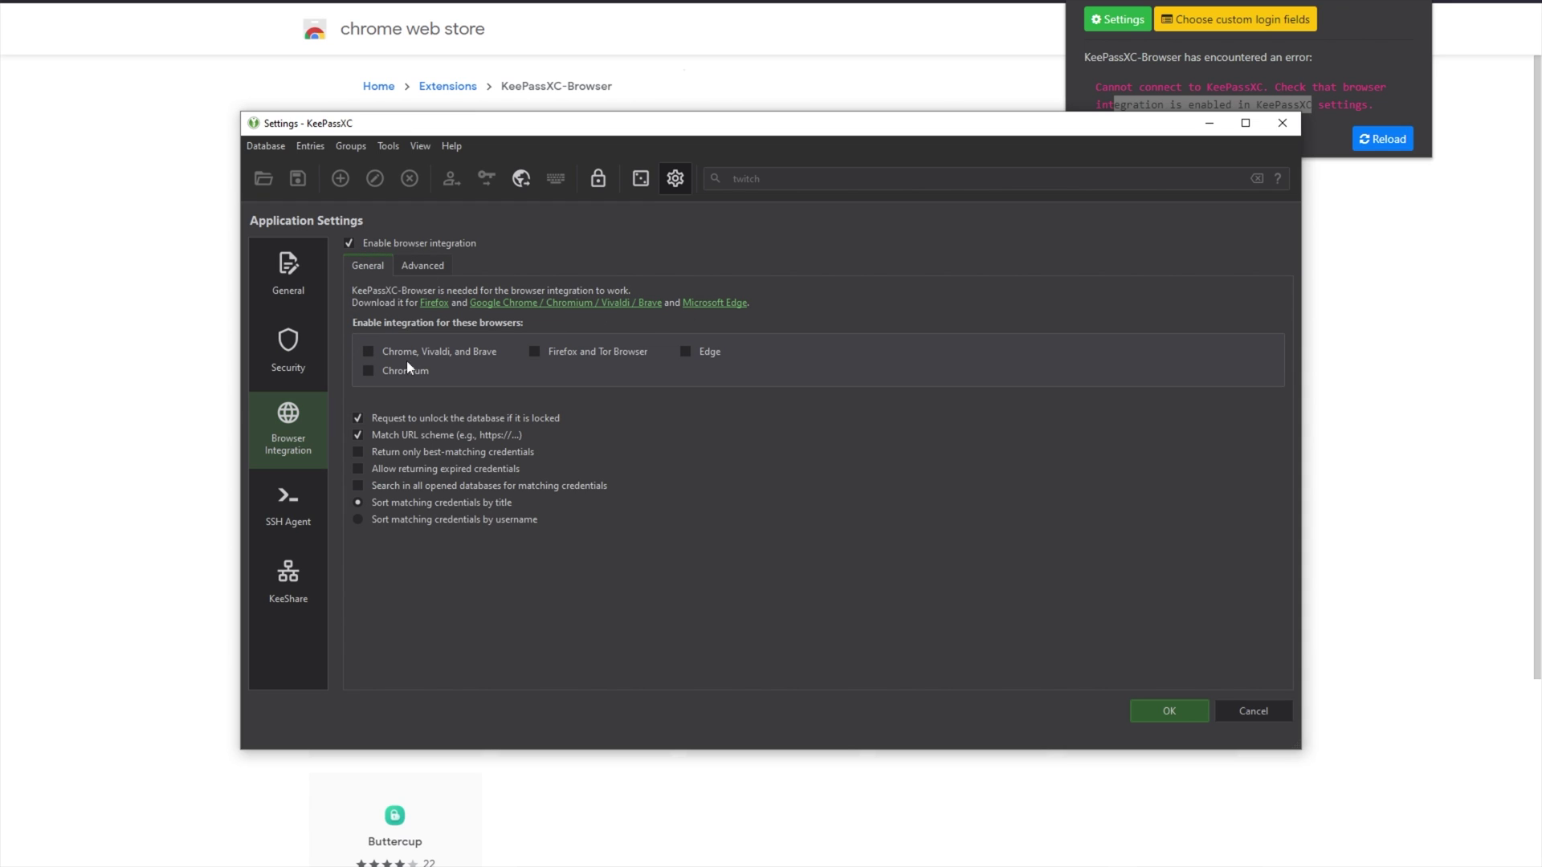
click(368, 351)
click(1166, 711)
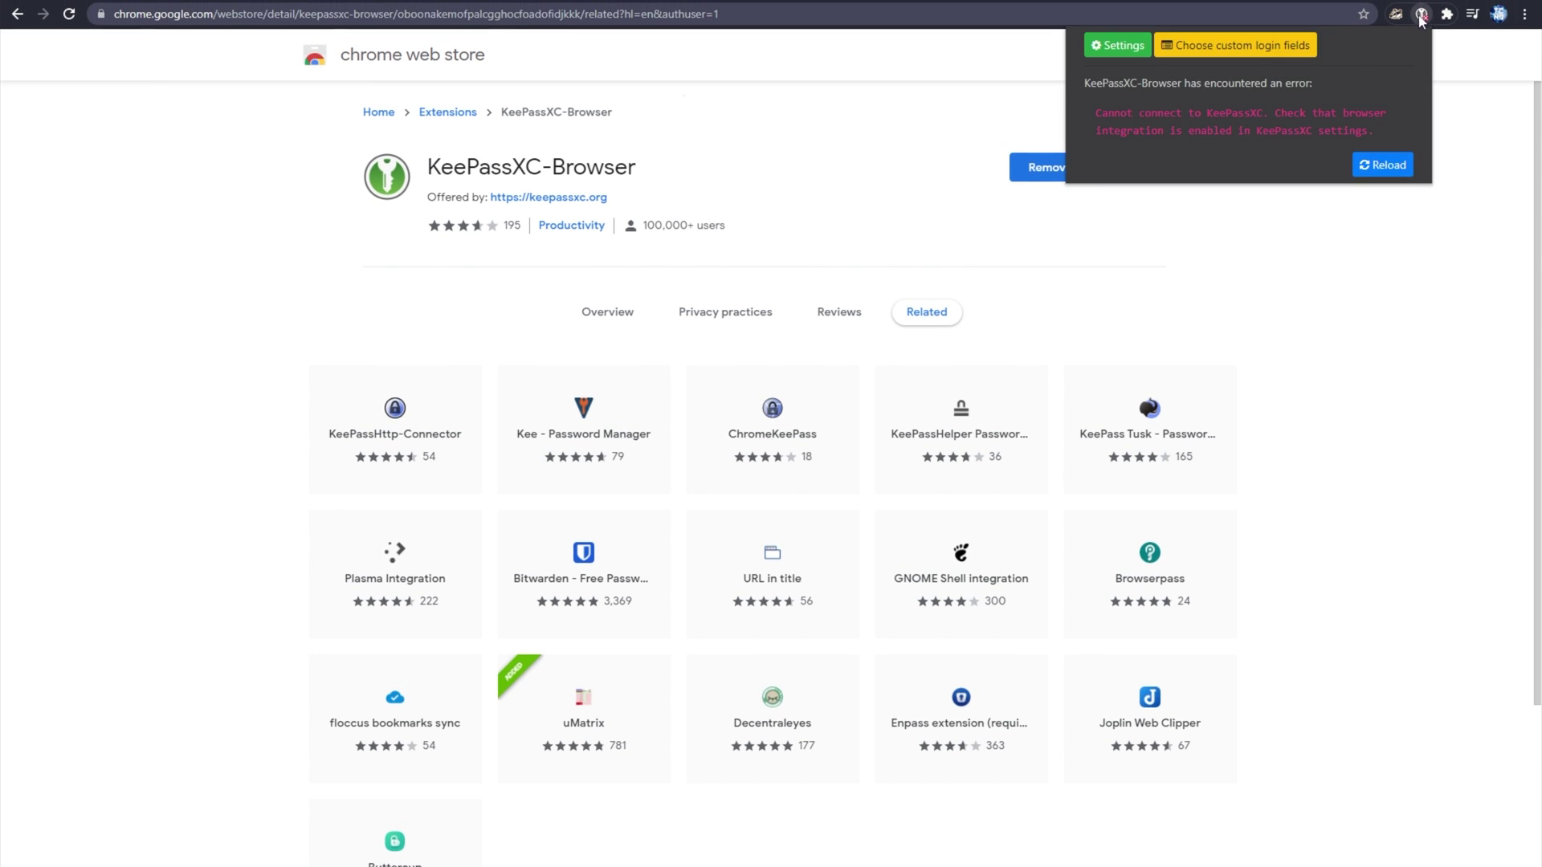
Reload and connect the extension, save the association as 'Chrome', then confirm it shows connected
click(1380, 164)
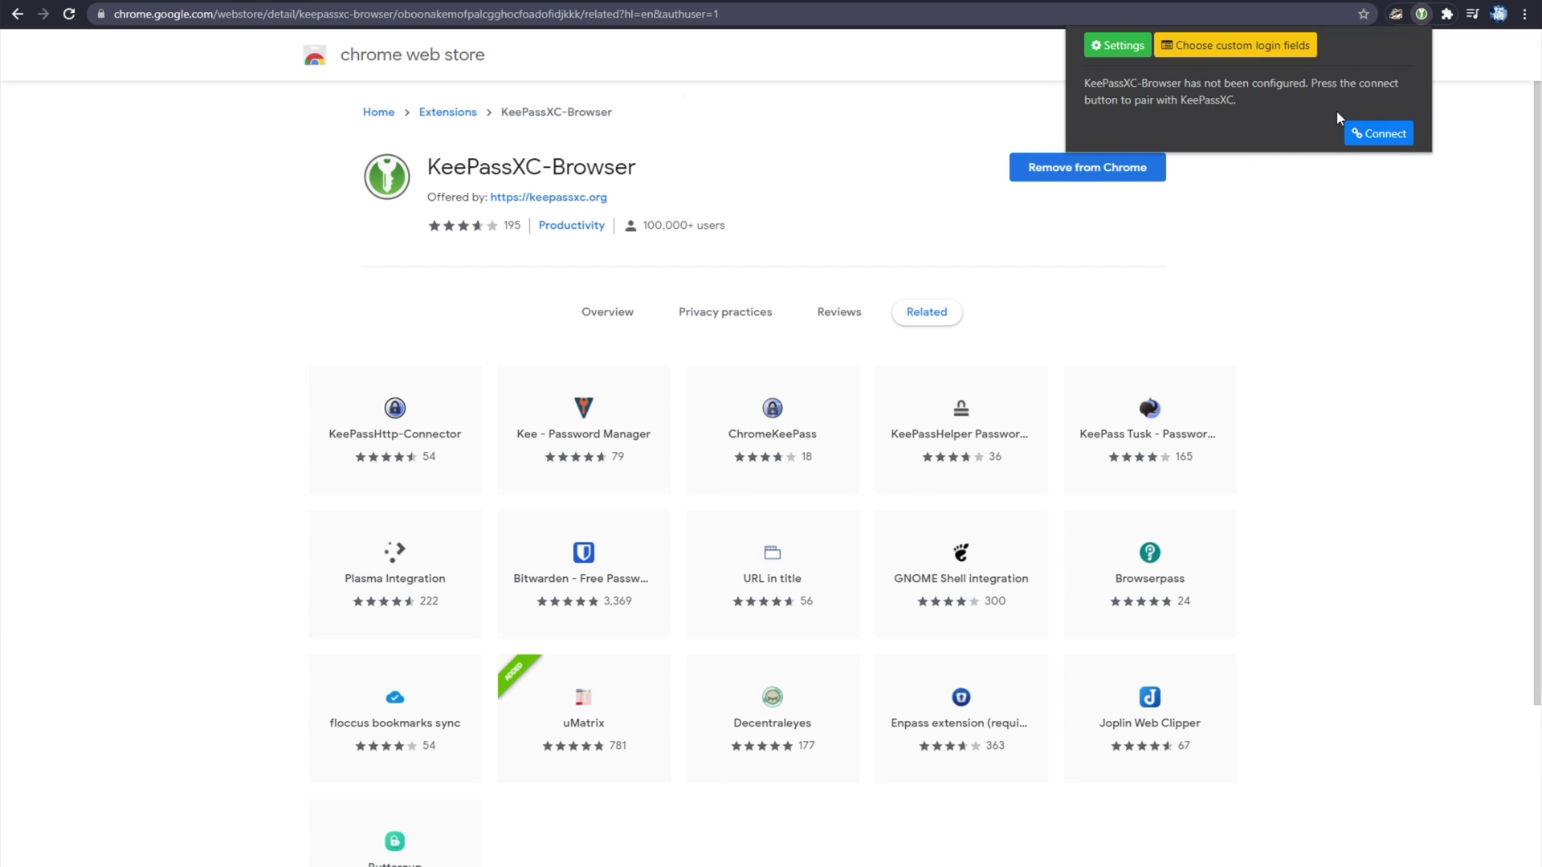
click(1365, 134)
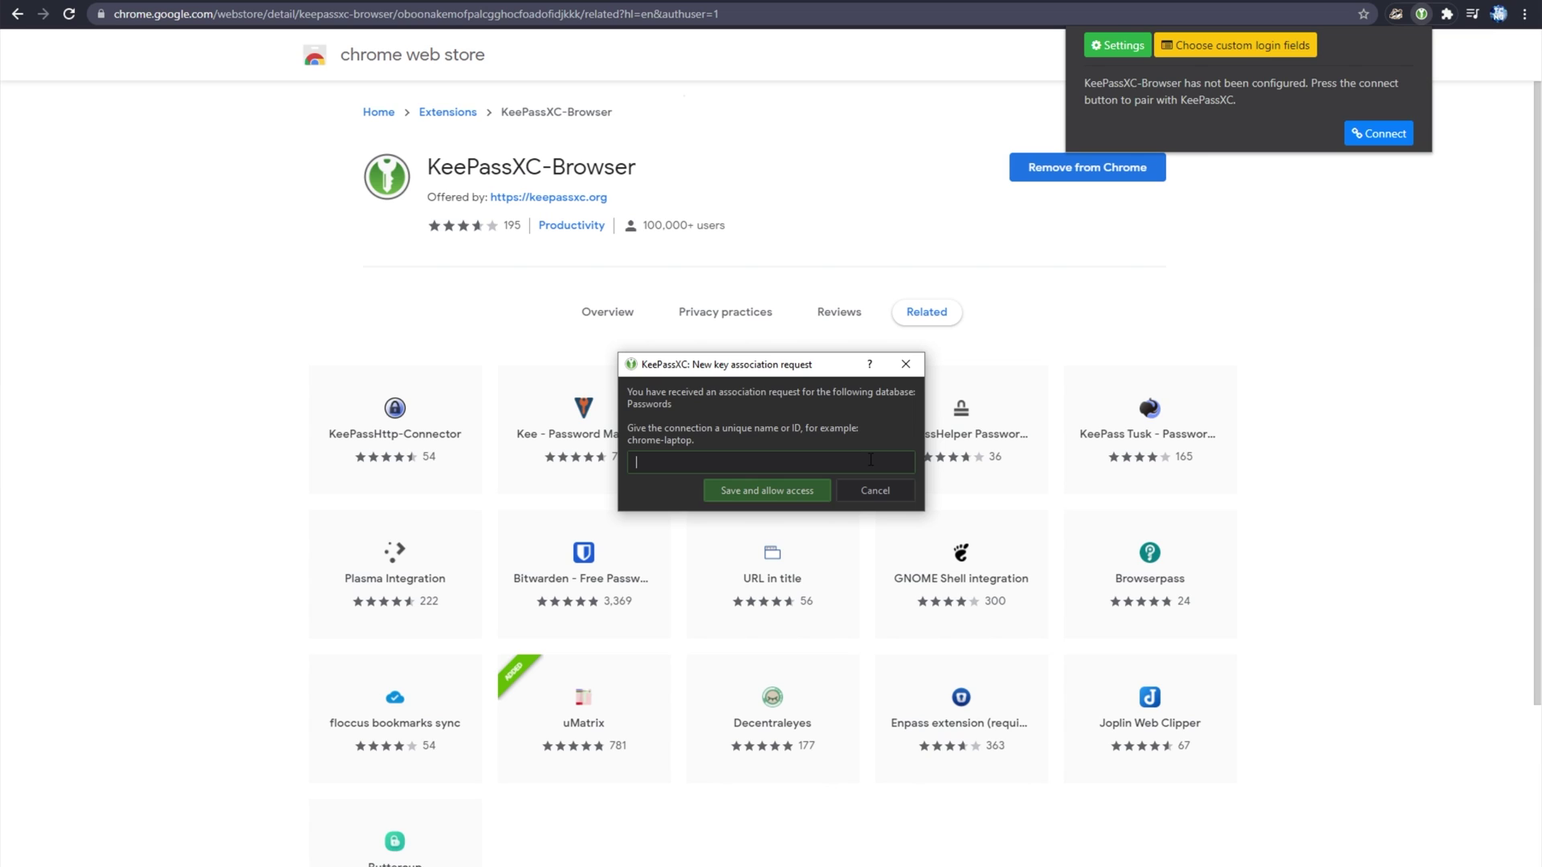
text(Chrome)
click(787, 491)
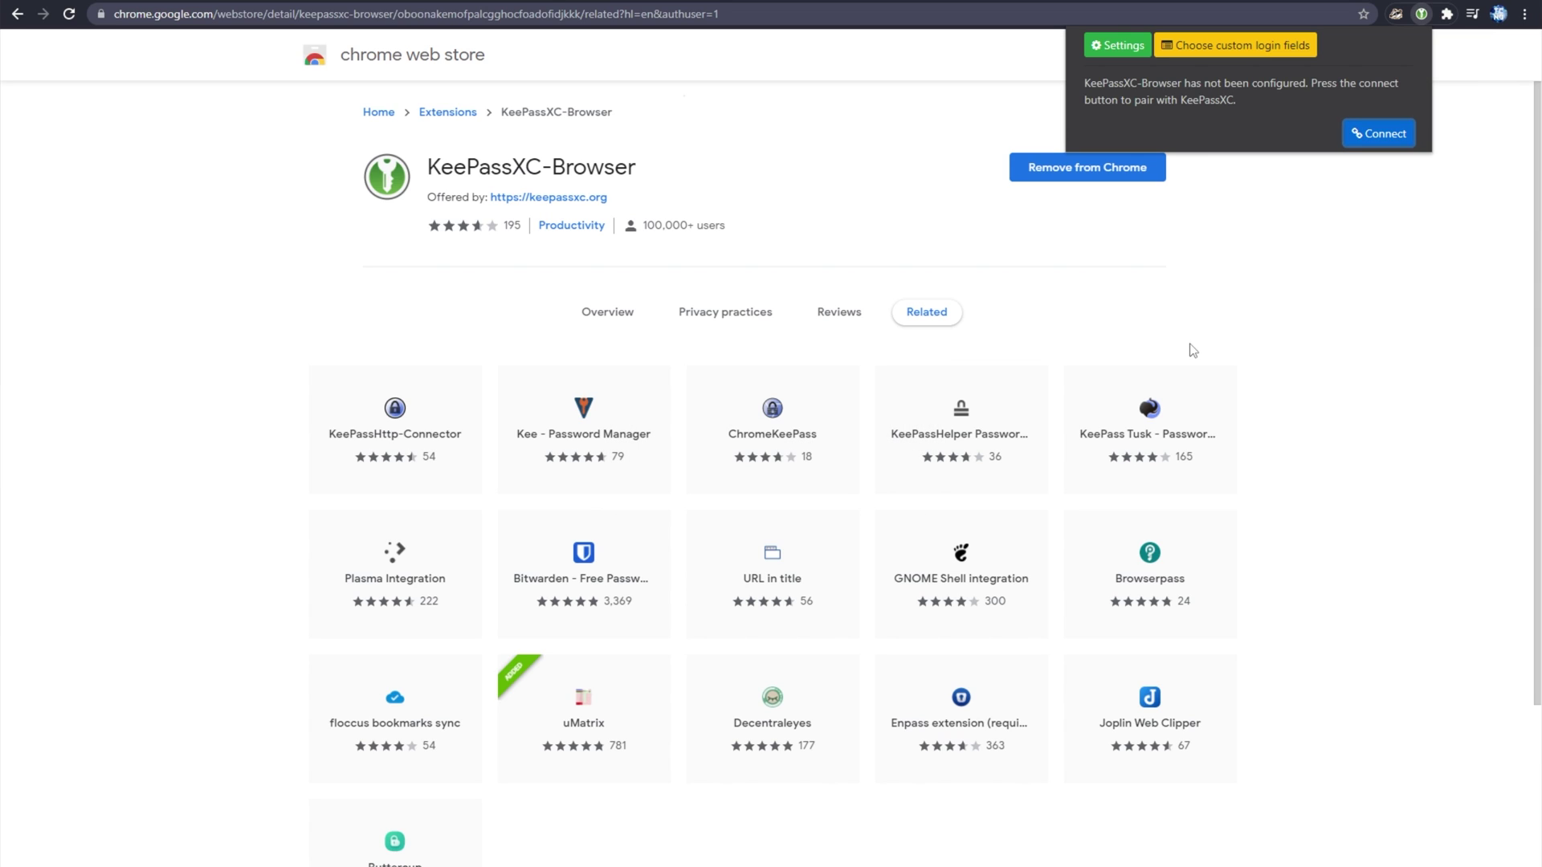
click(1421, 14)
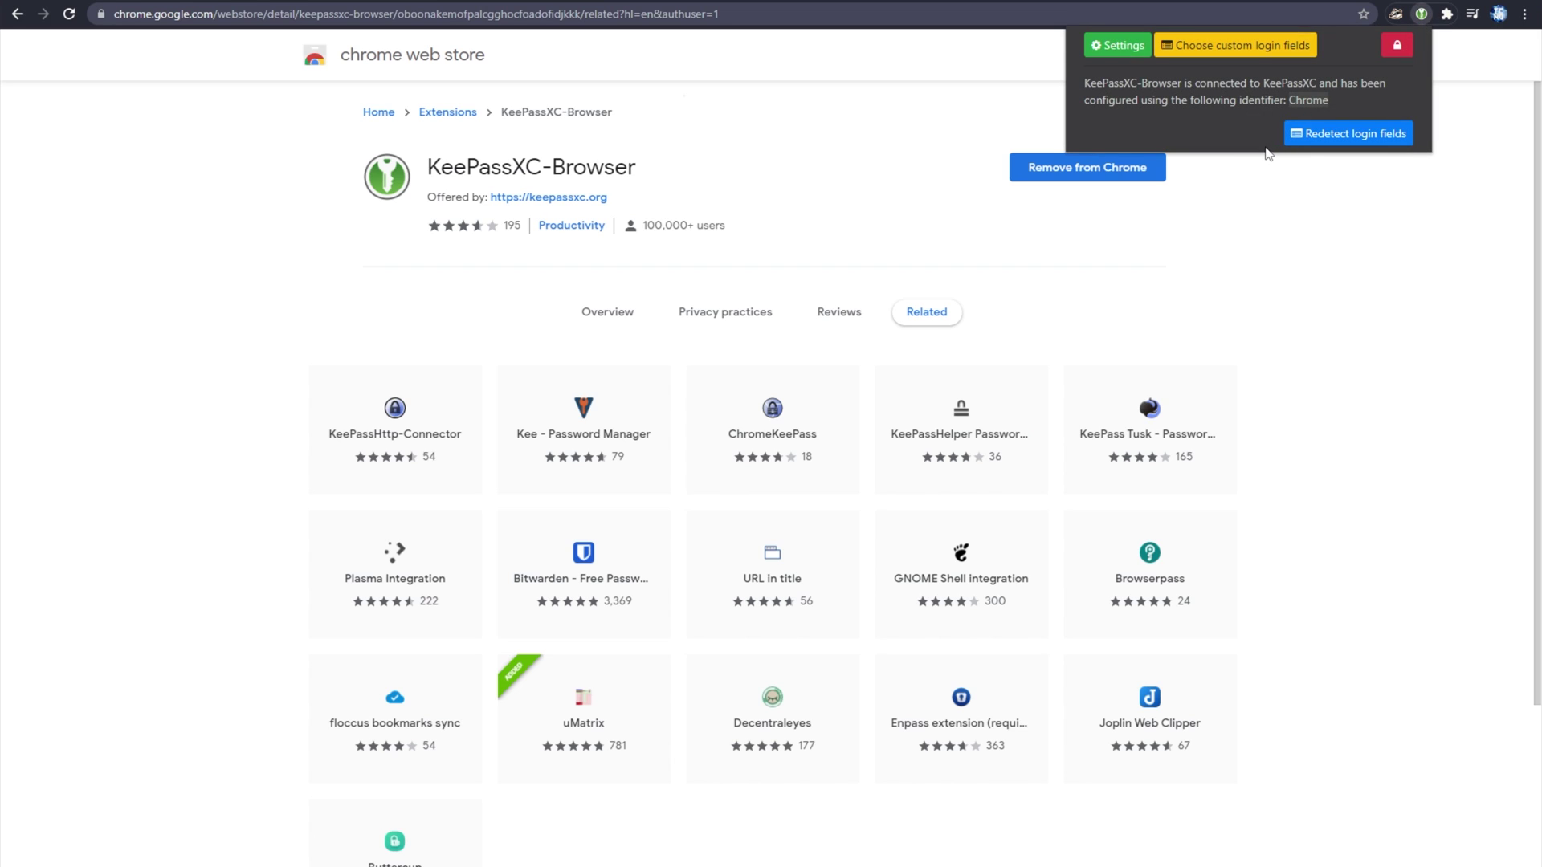
Browse the extension's options: General, Connected Databases and Custom Login Fields pages
click(1110, 47)
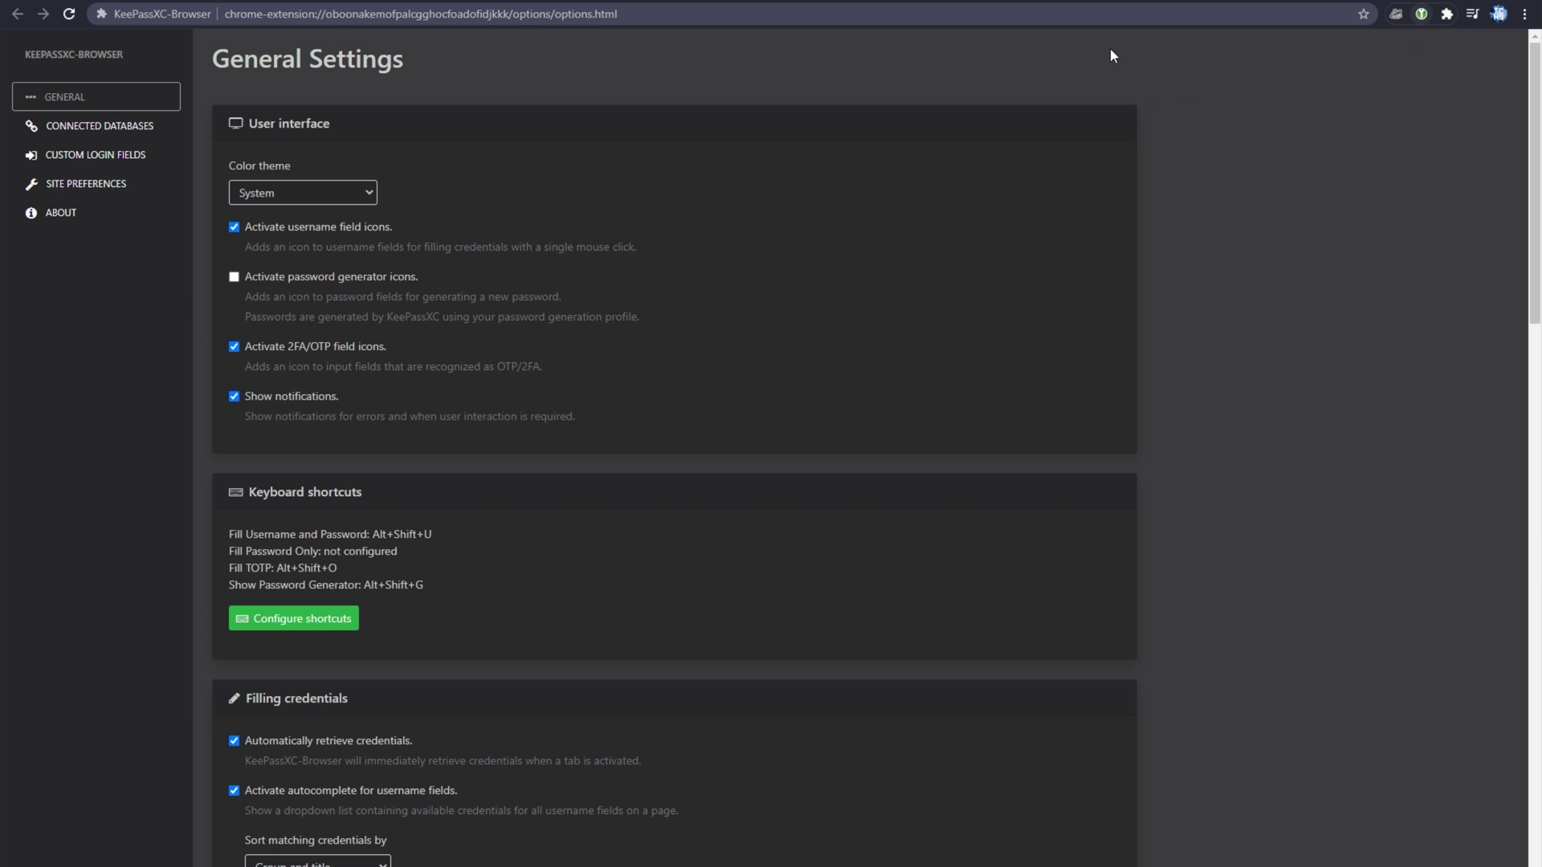
scroll(783, 157, down, 10)
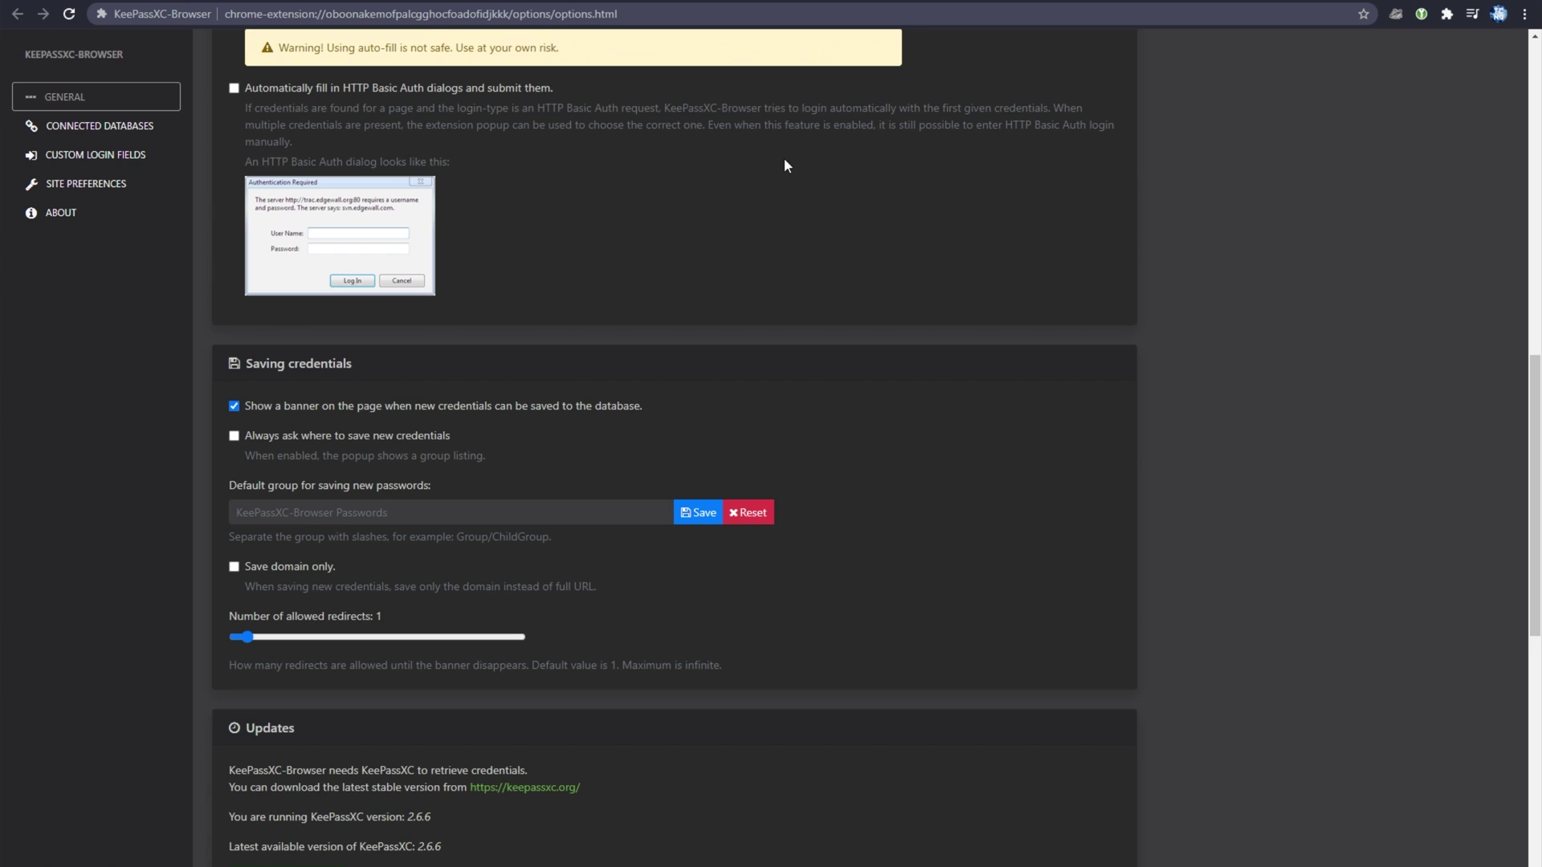
scroll(783, 160, down, 8)
scroll(635, 521, up, 10)
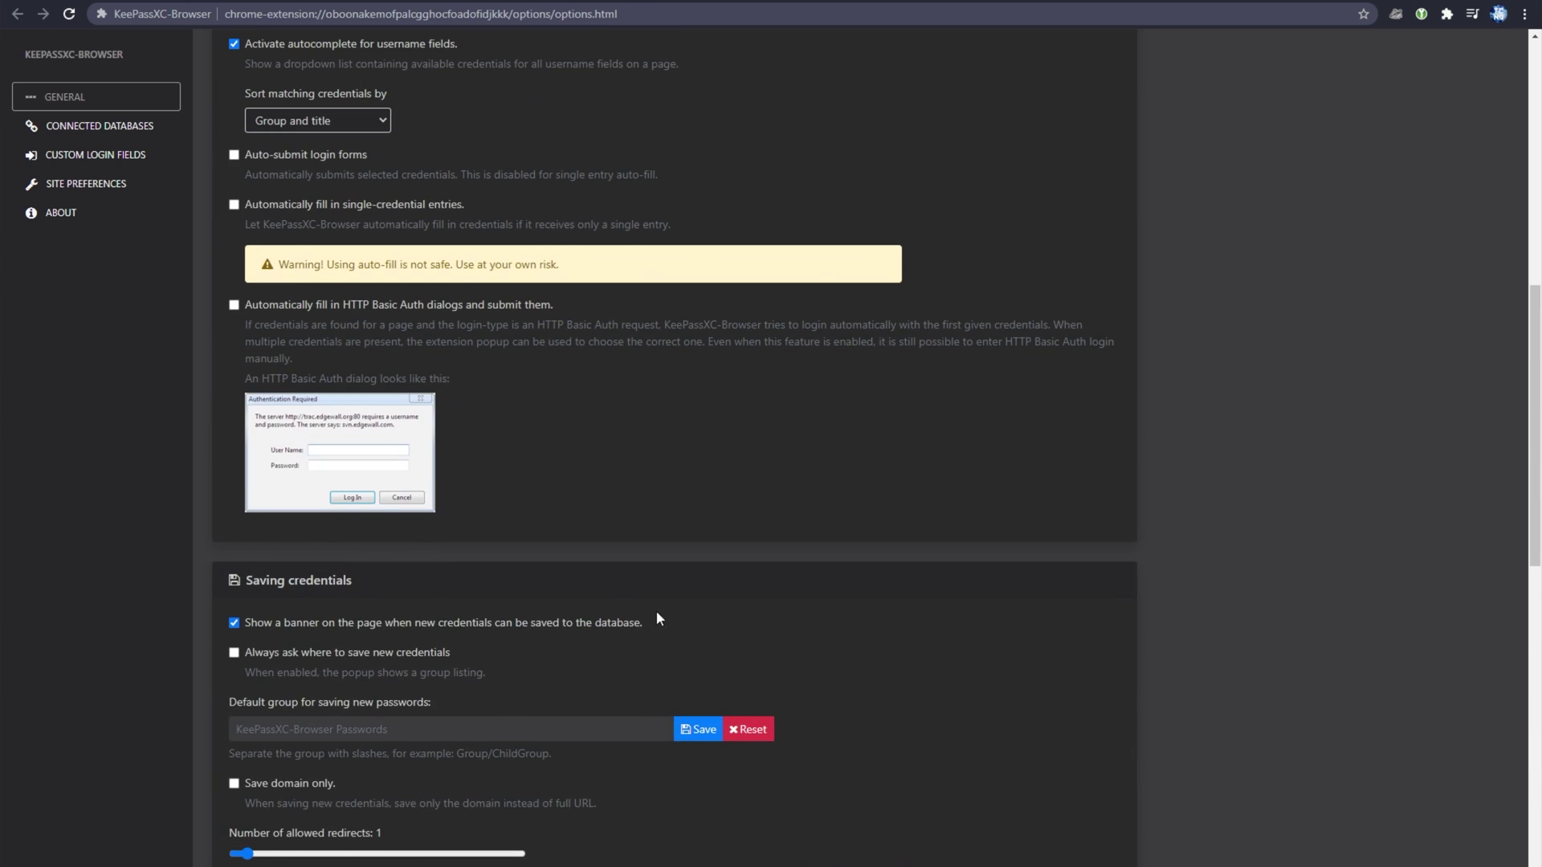
scroll(649, 594, up, 9)
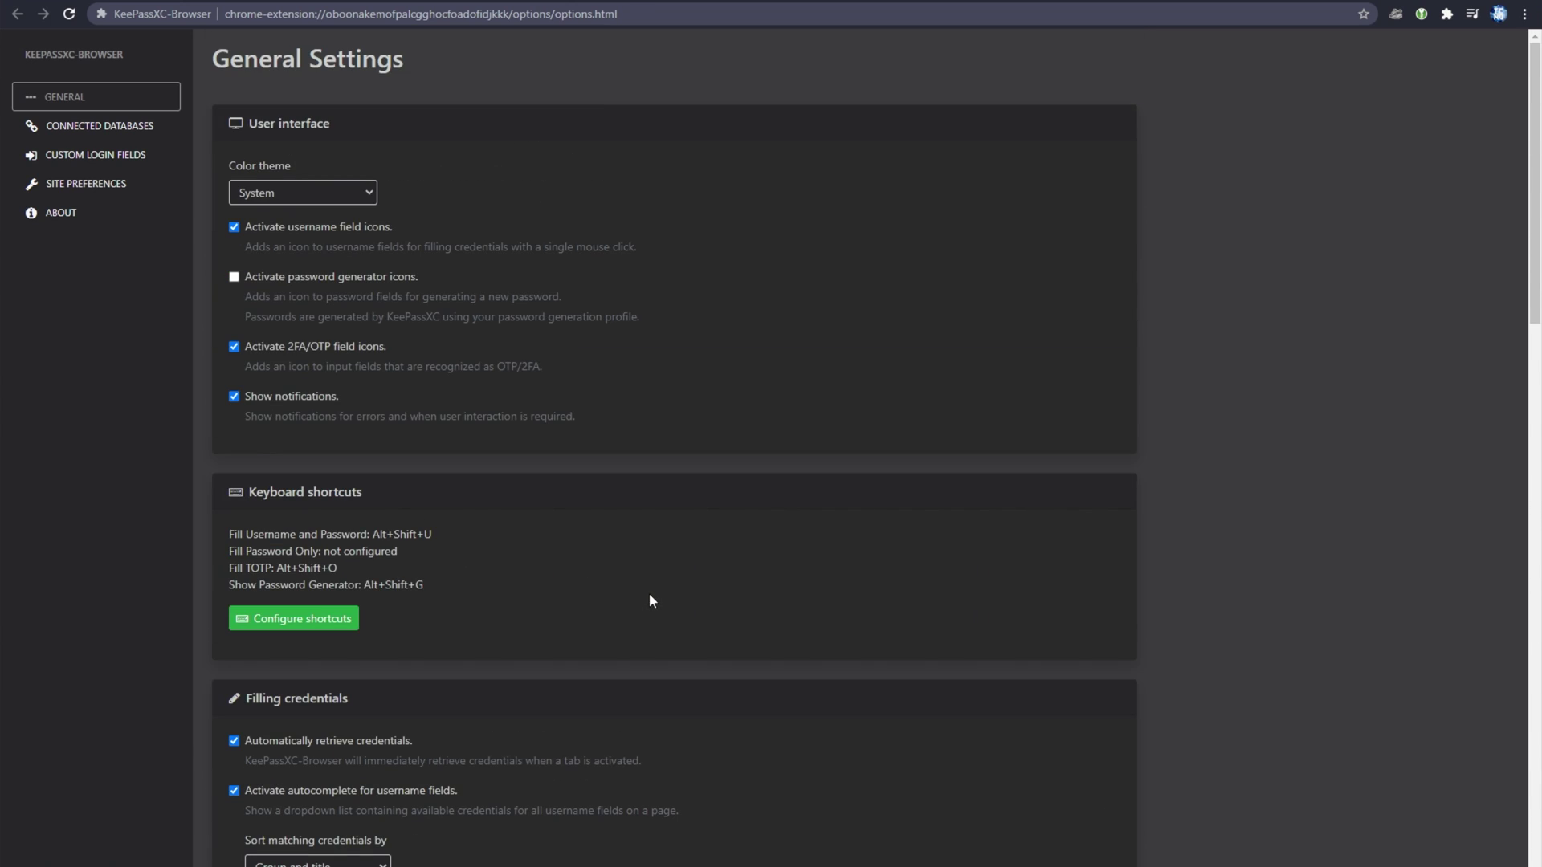
scroll(610, 591, down, 10)
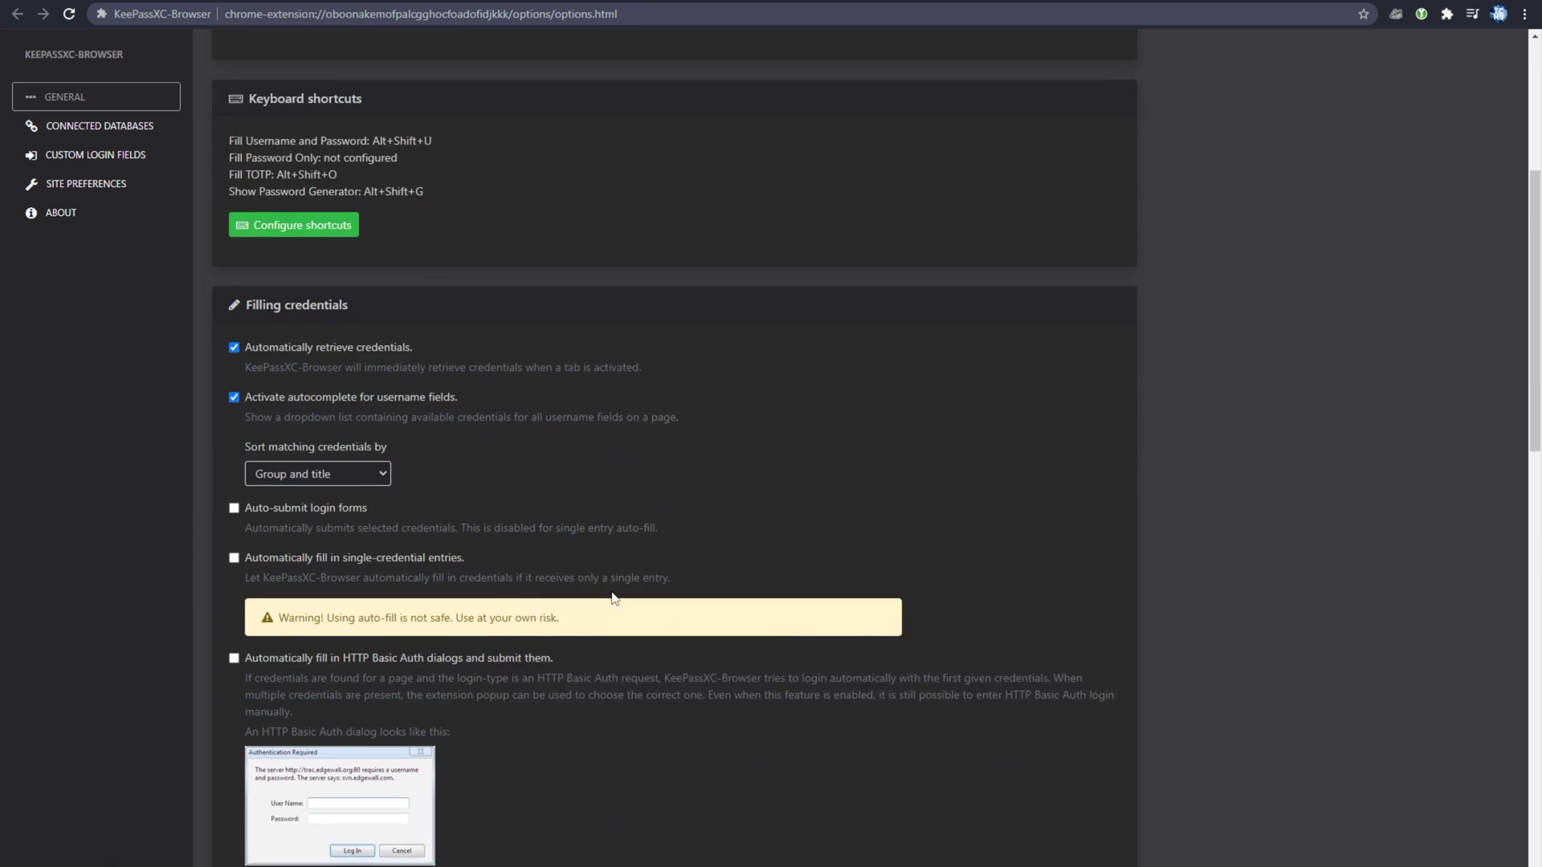
click(100, 127)
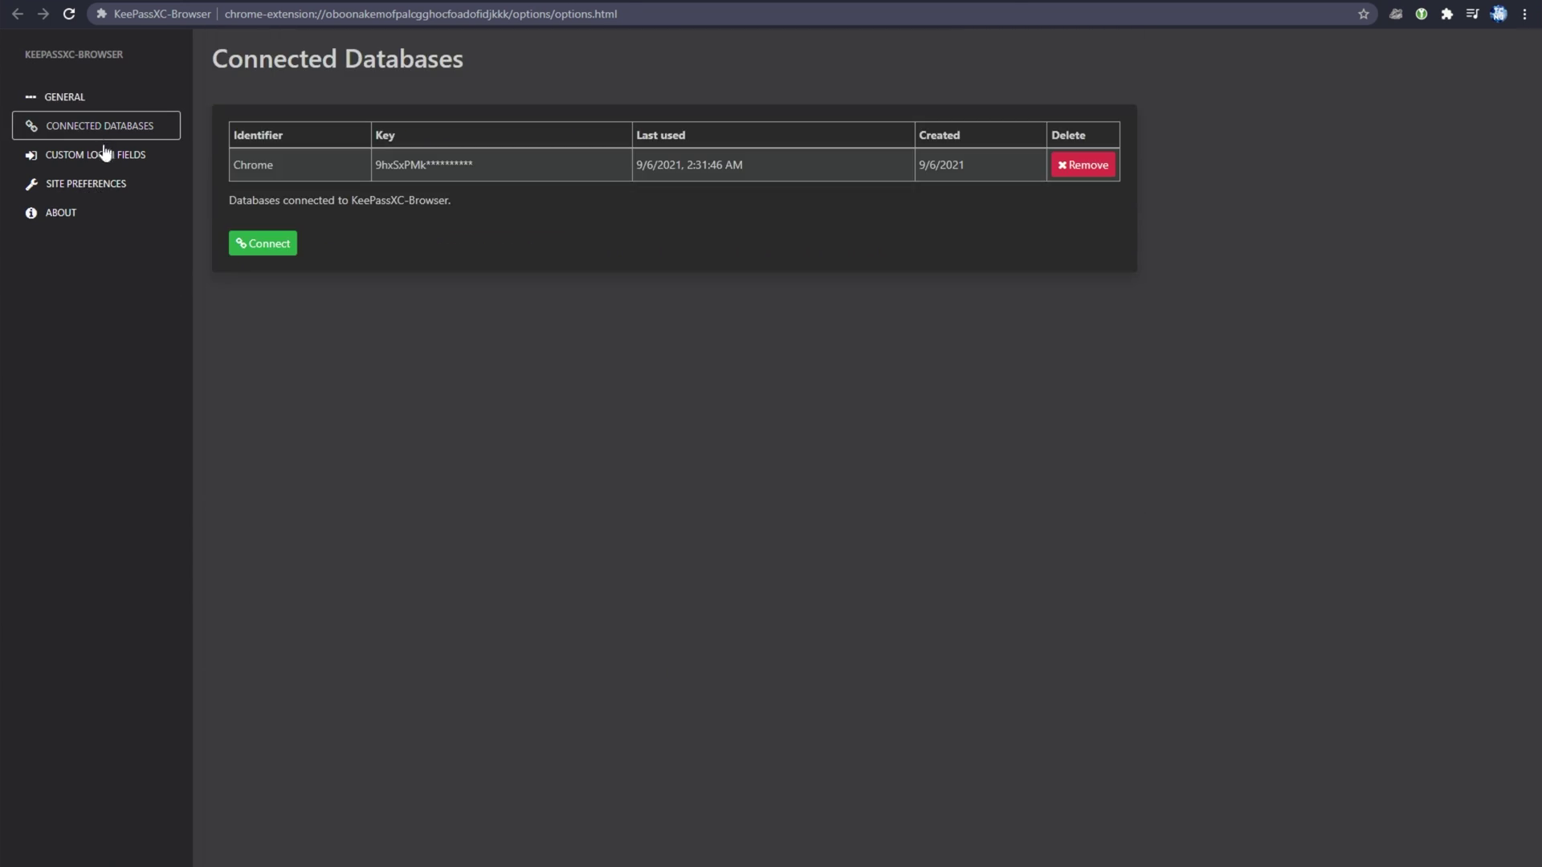
click(94, 158)
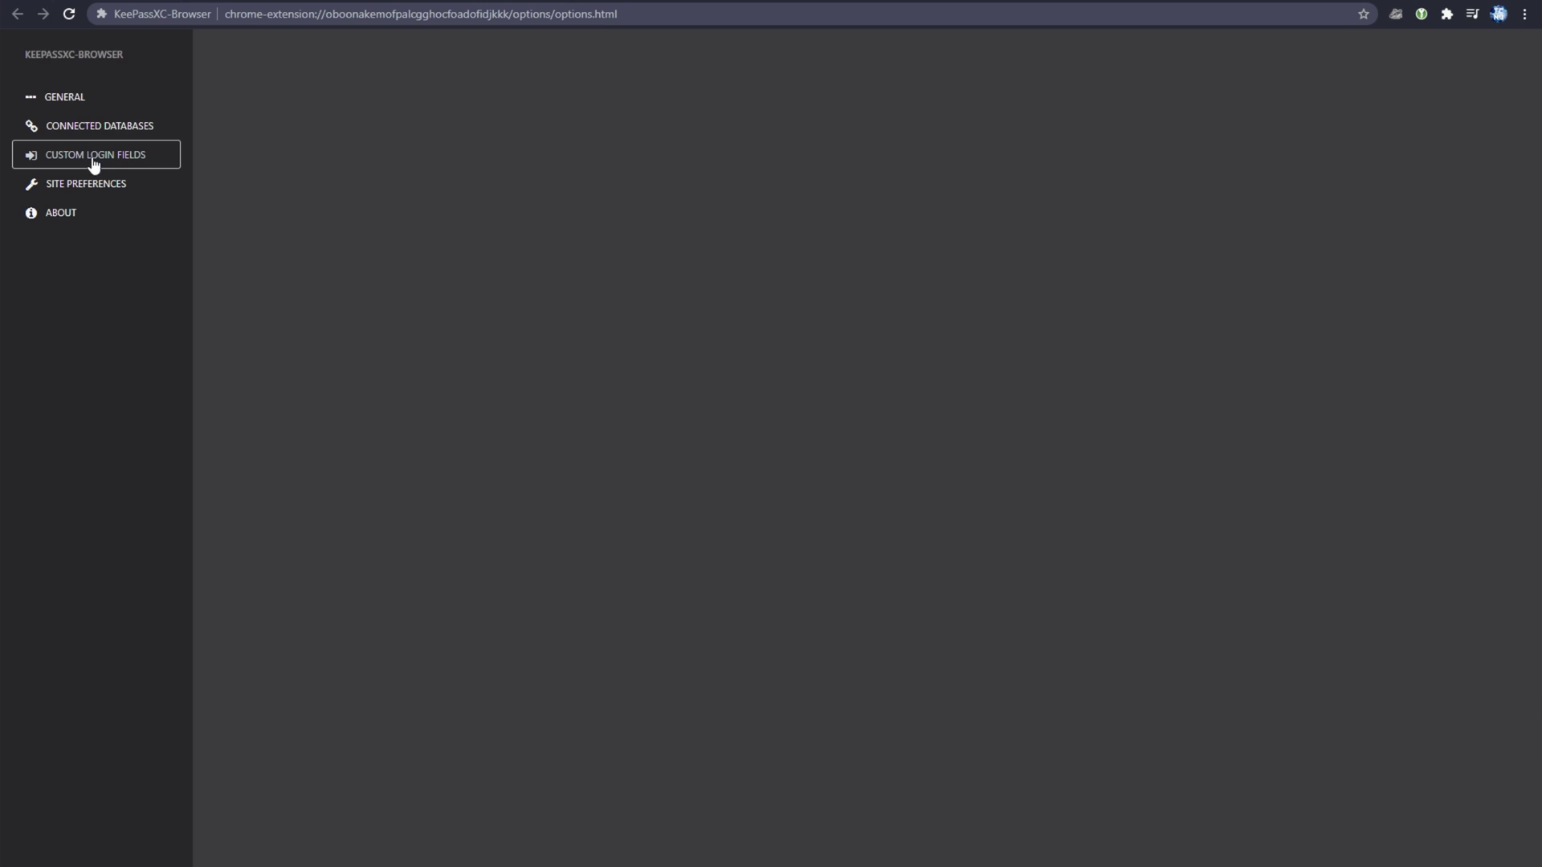
click(61, 103)
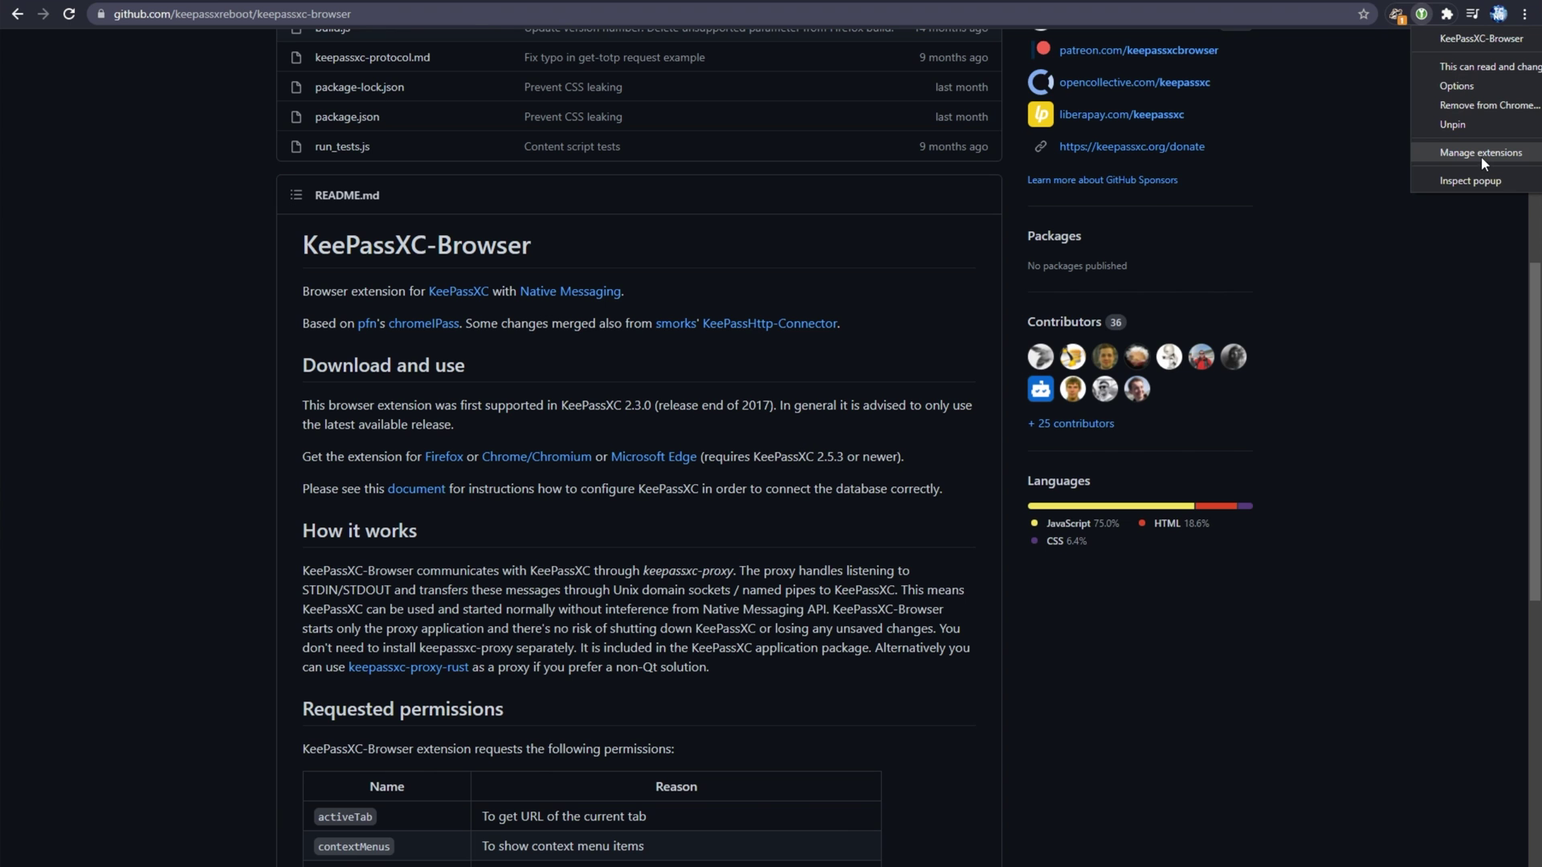
Switch on Allow in Incognito on the extension's Chrome details page
click(1481, 155)
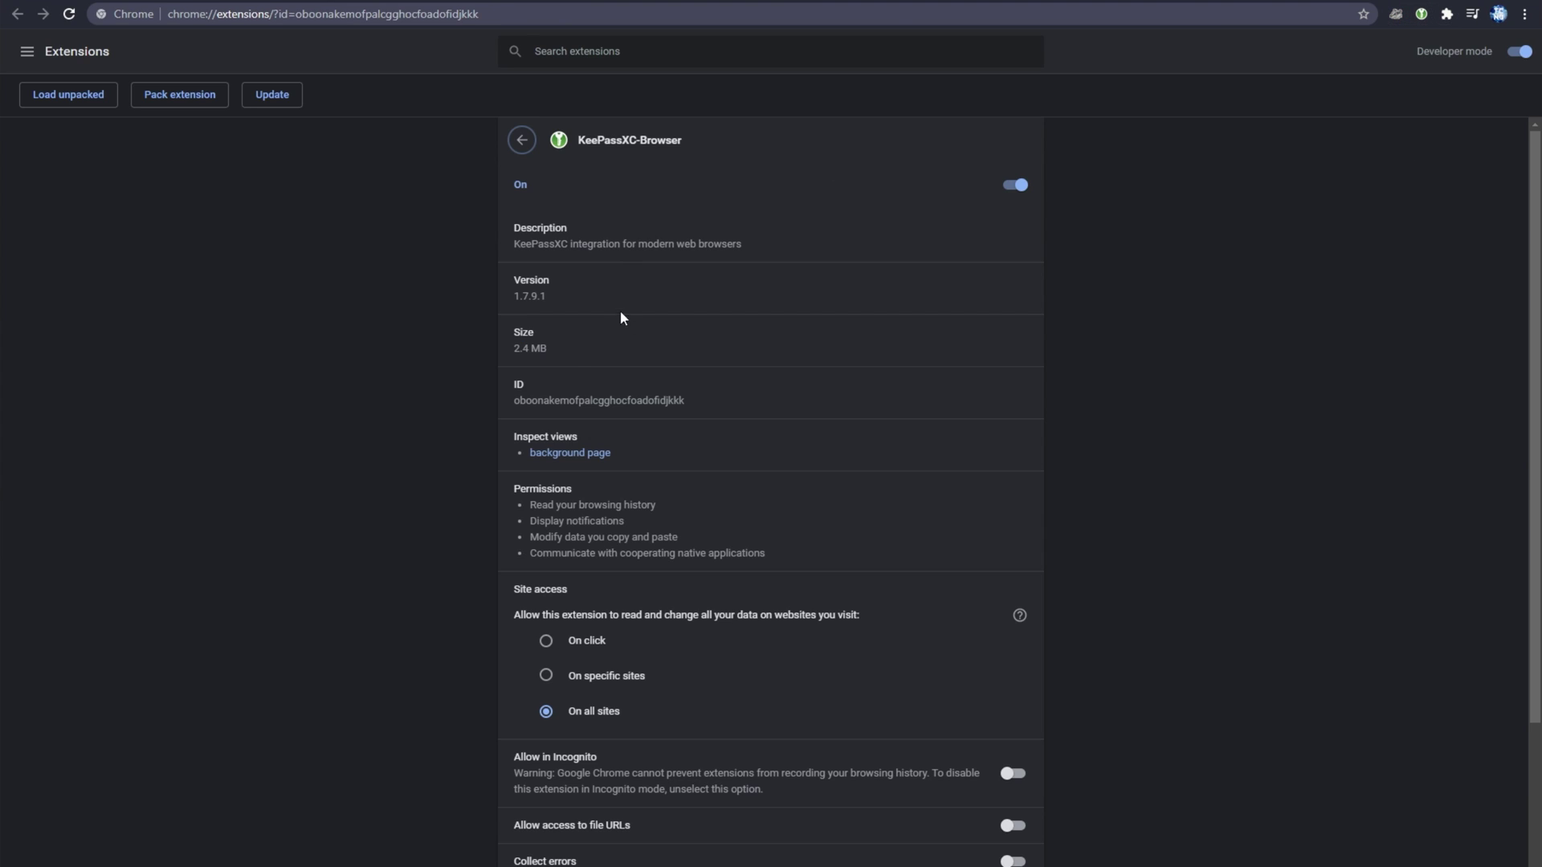
scroll(726, 517, down, 3)
click(1012, 569)
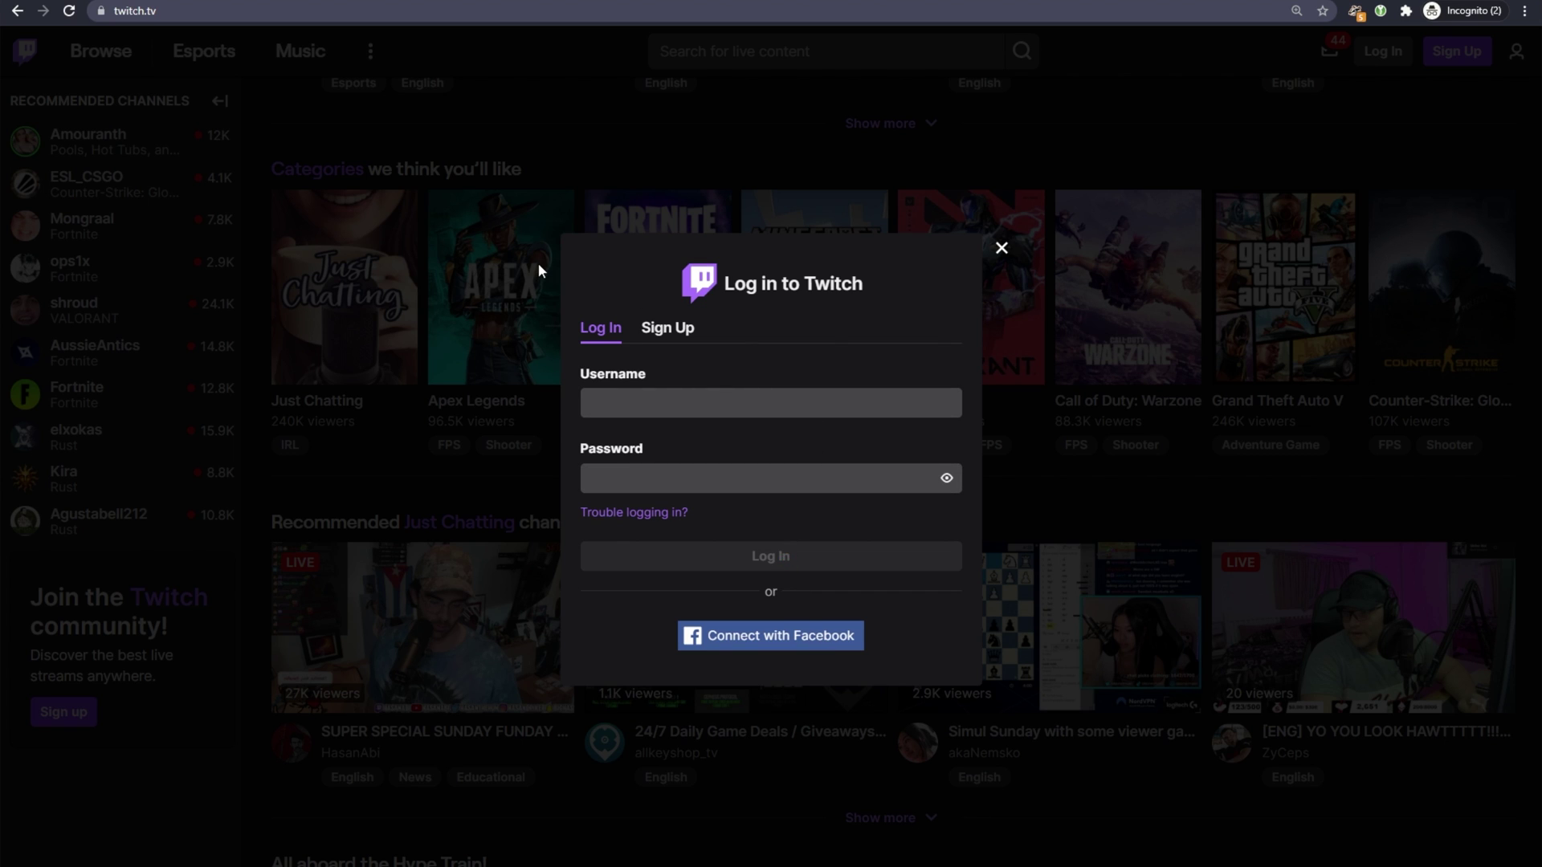
Reload Twitch and grant twitch.tv access to the KeePassXC entries, remembering the decision
key(F5)
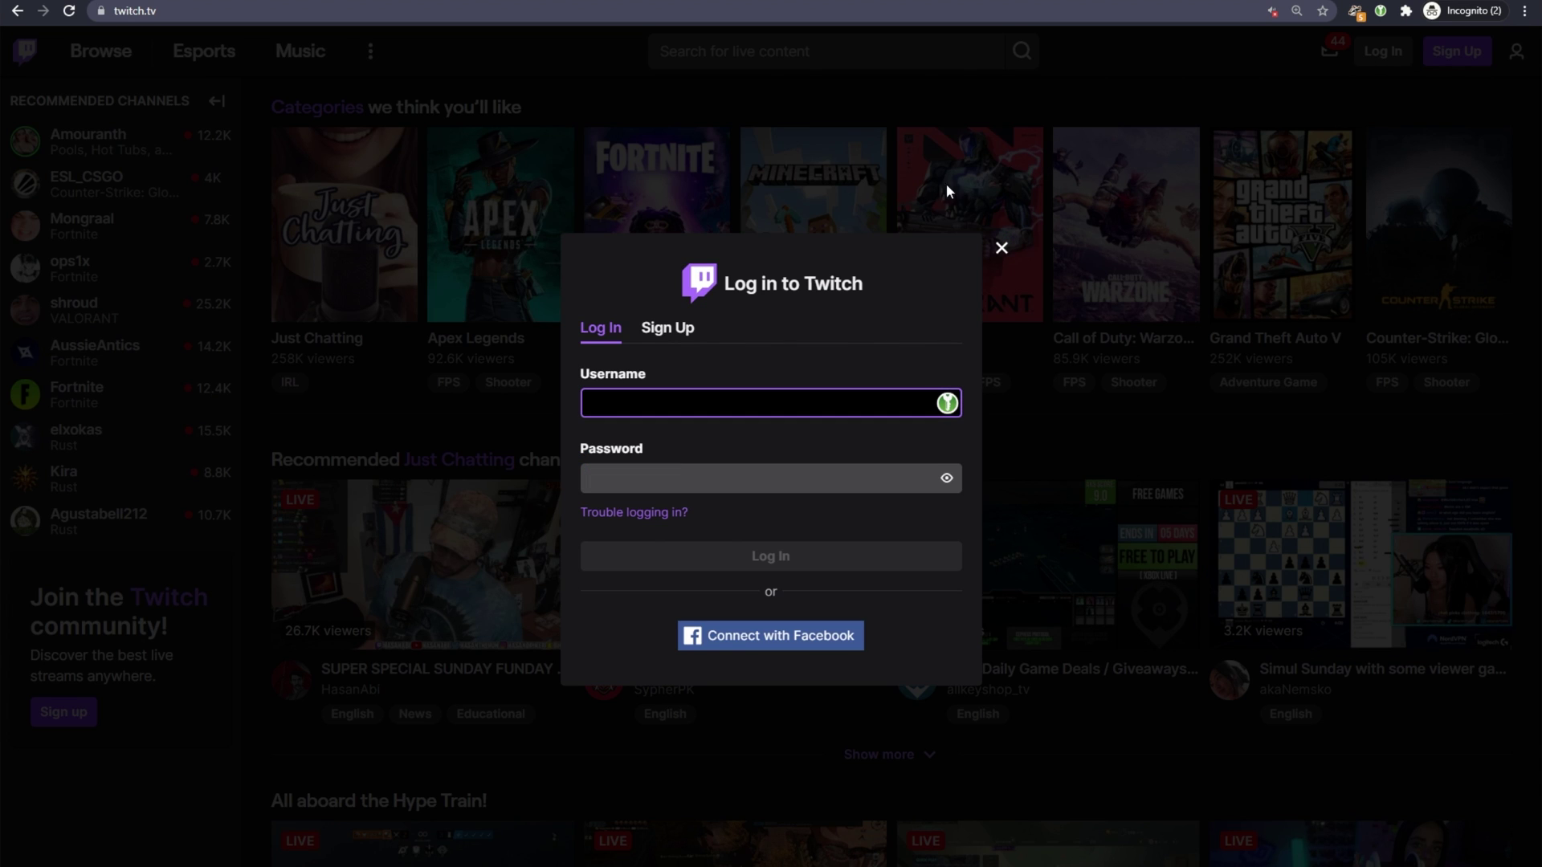
mouse_move(779, 356)
mouse_down()
mouse_move(803, 334)
mouse_move(778, 380)
mouse_up()
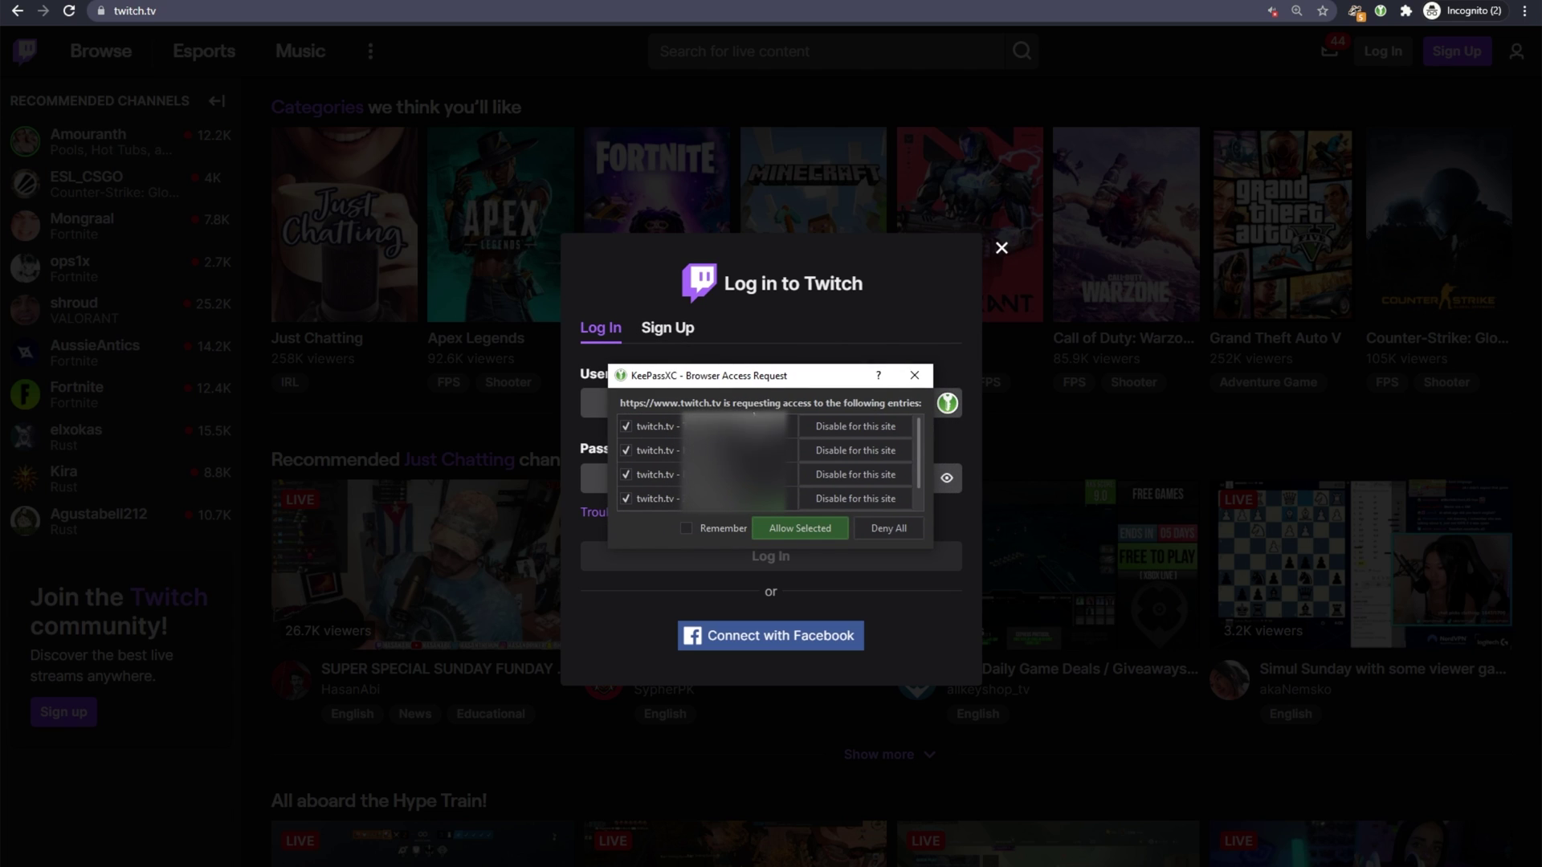
click(689, 526)
click(799, 530)
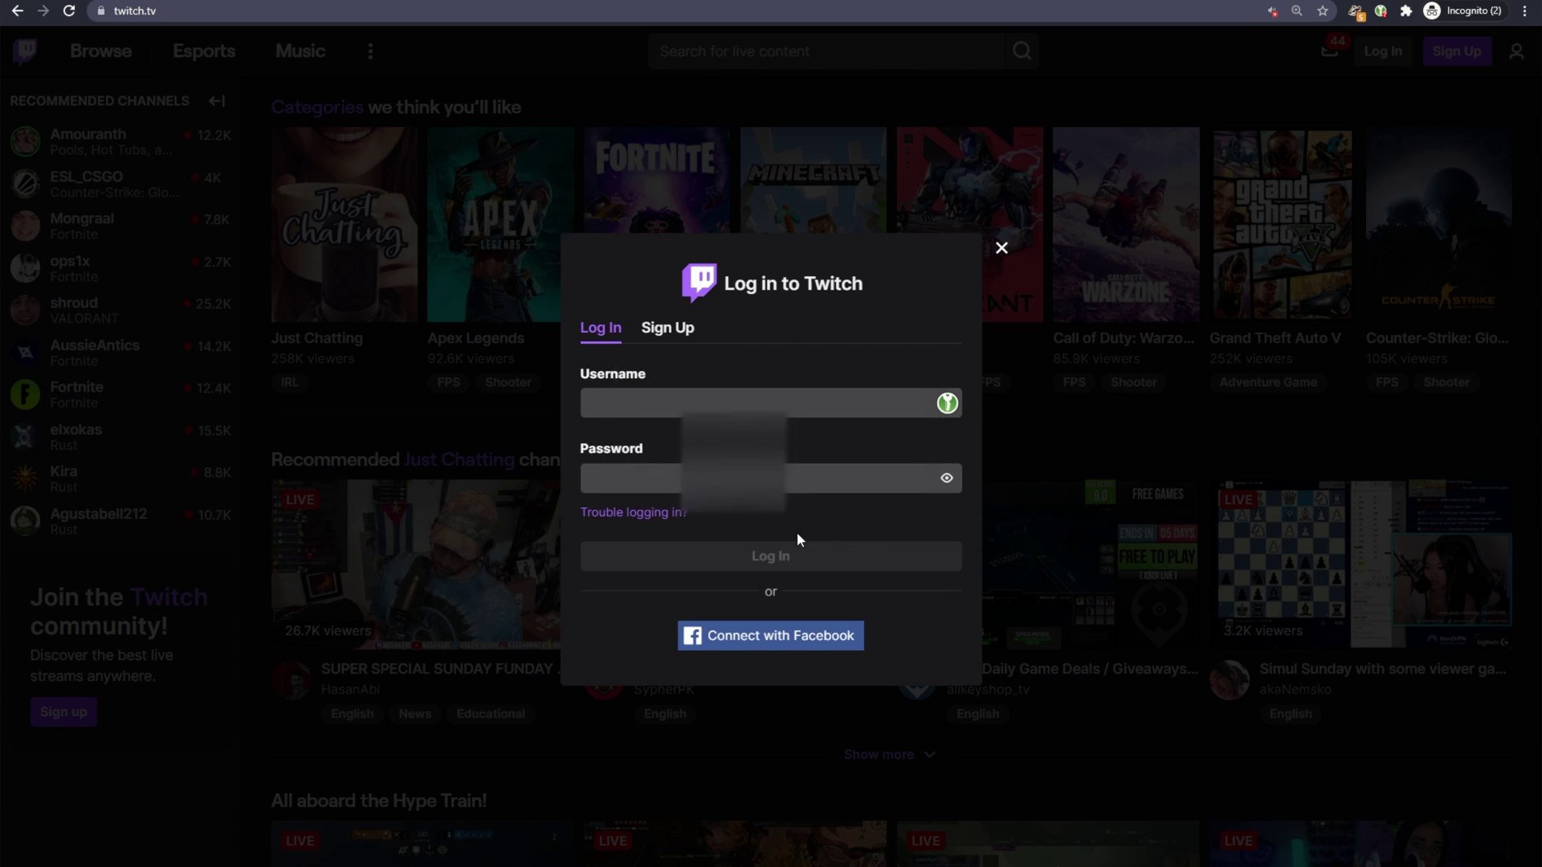
Fill the Twitch username and password from the stored credential list and log in
click(949, 403)
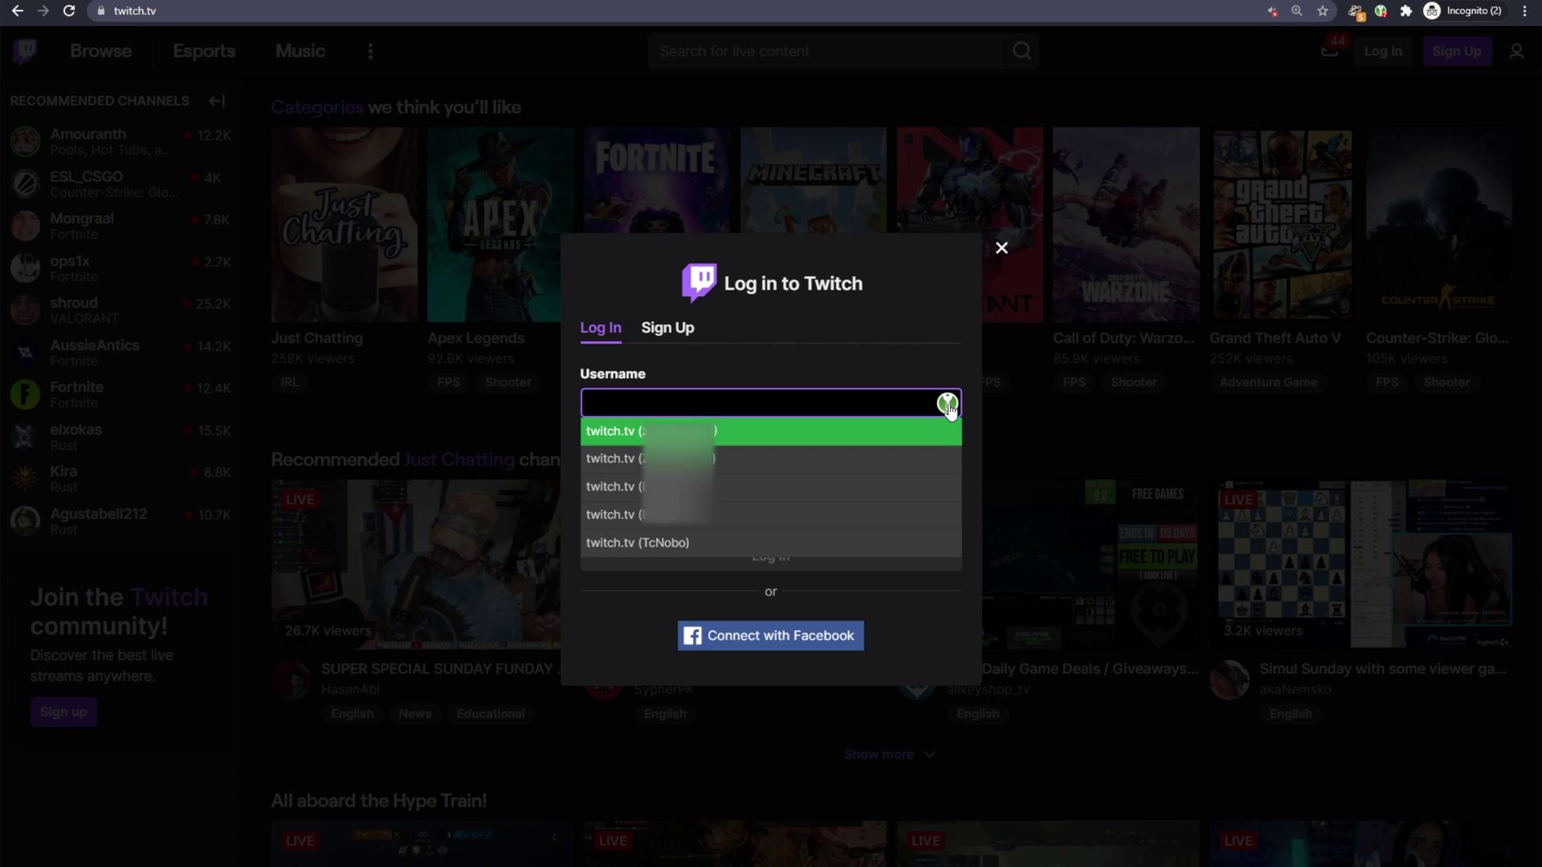
click(747, 542)
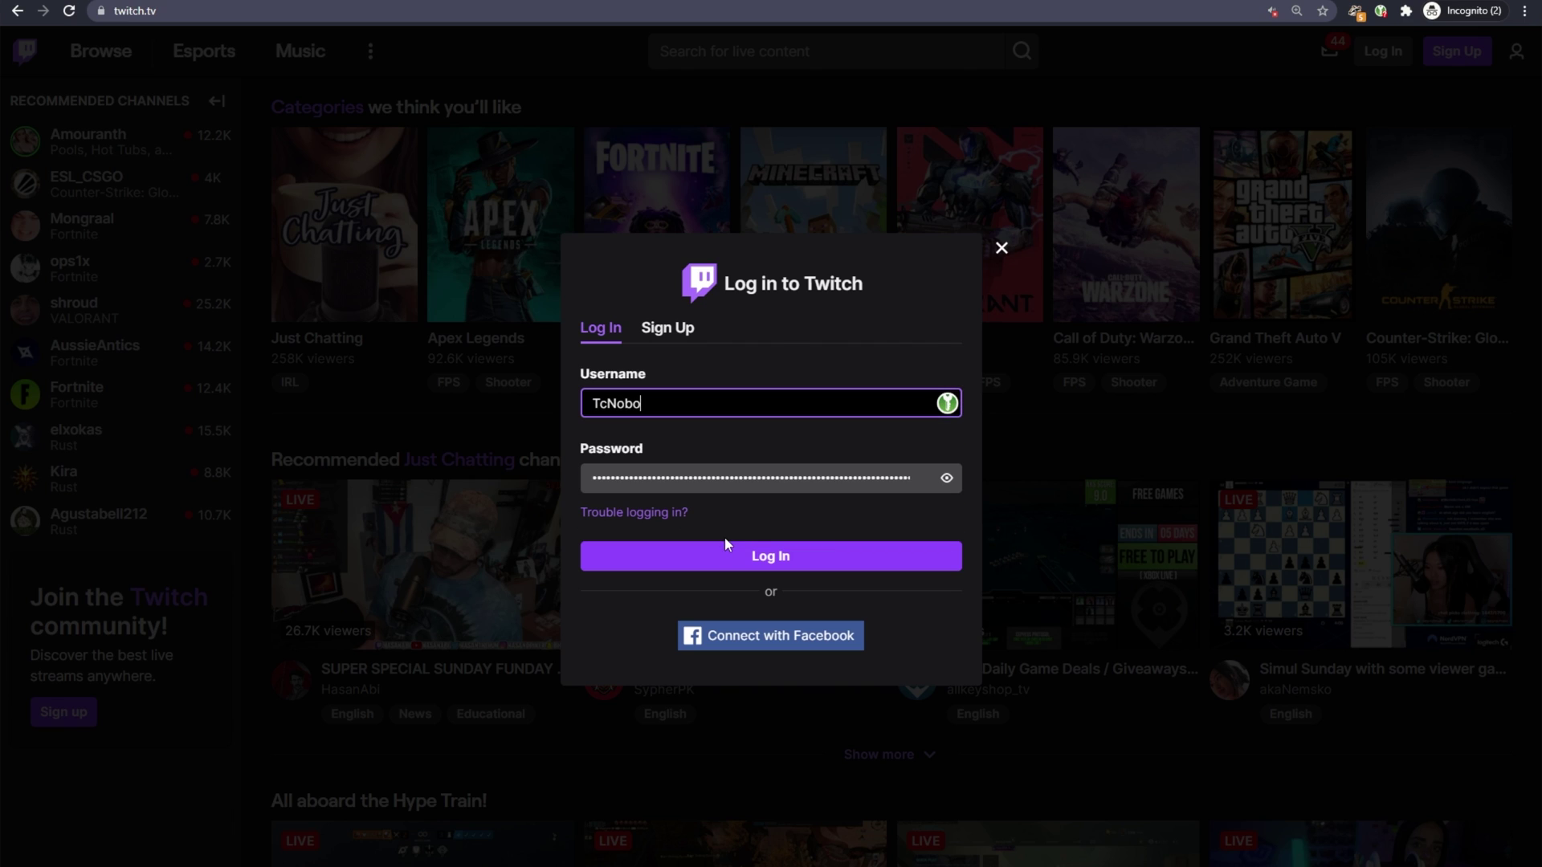
click(749, 554)
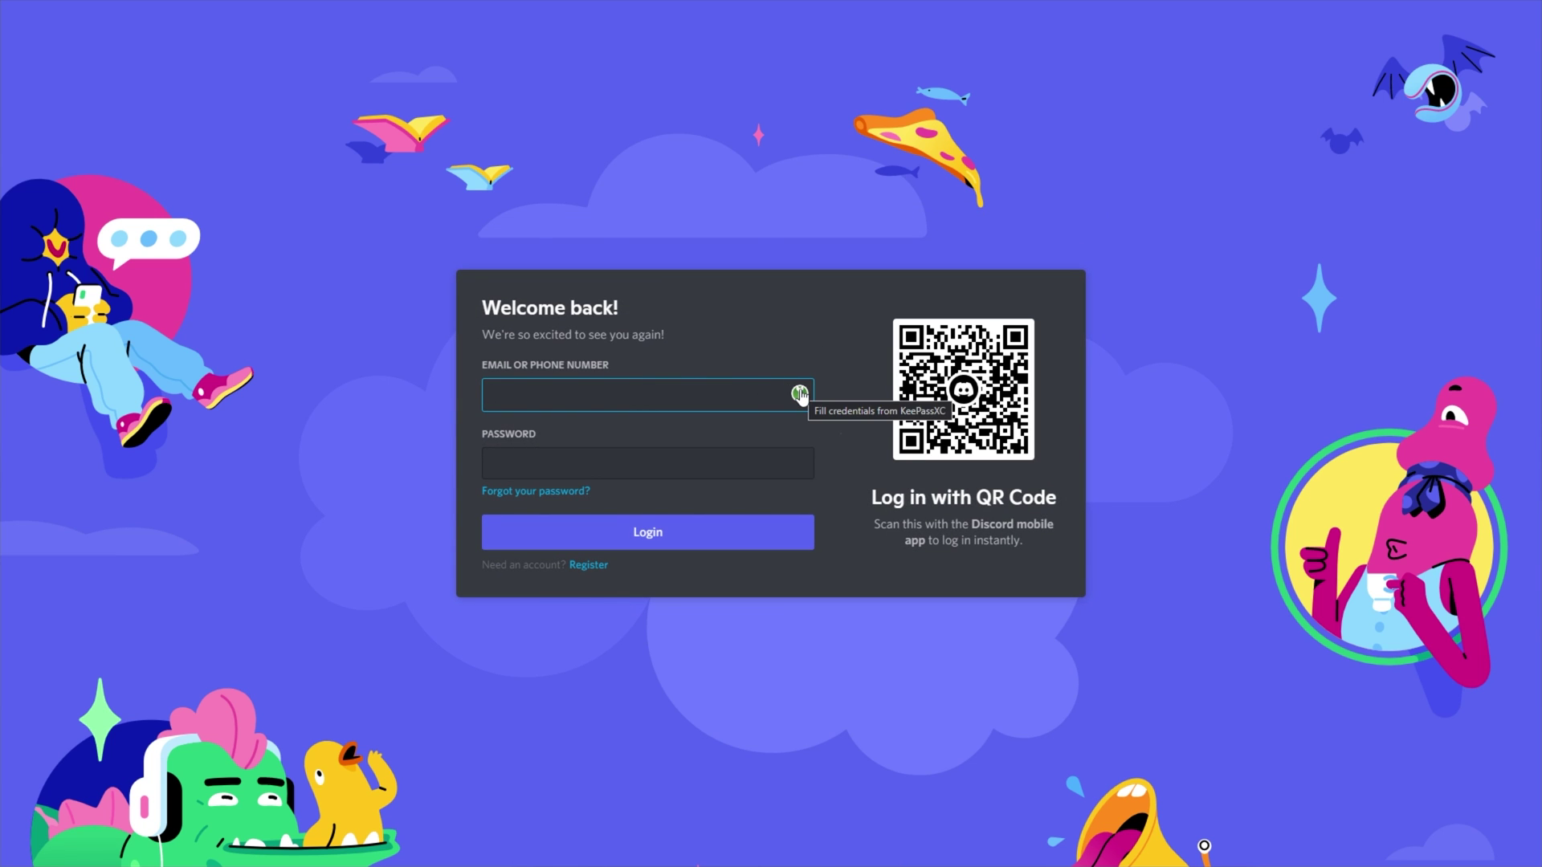
click(800, 393)
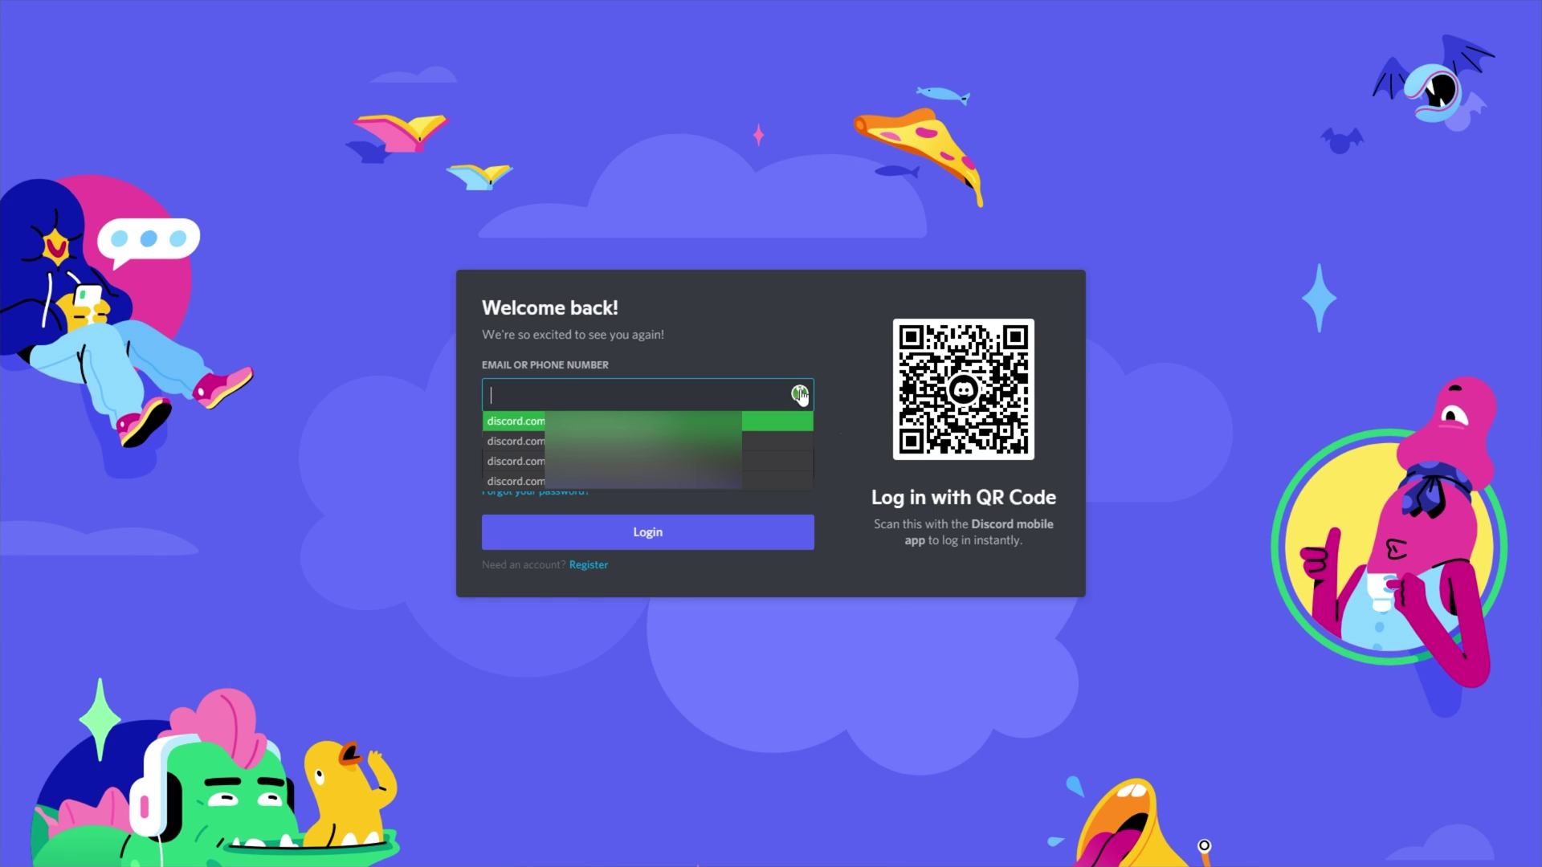
click(699, 476)
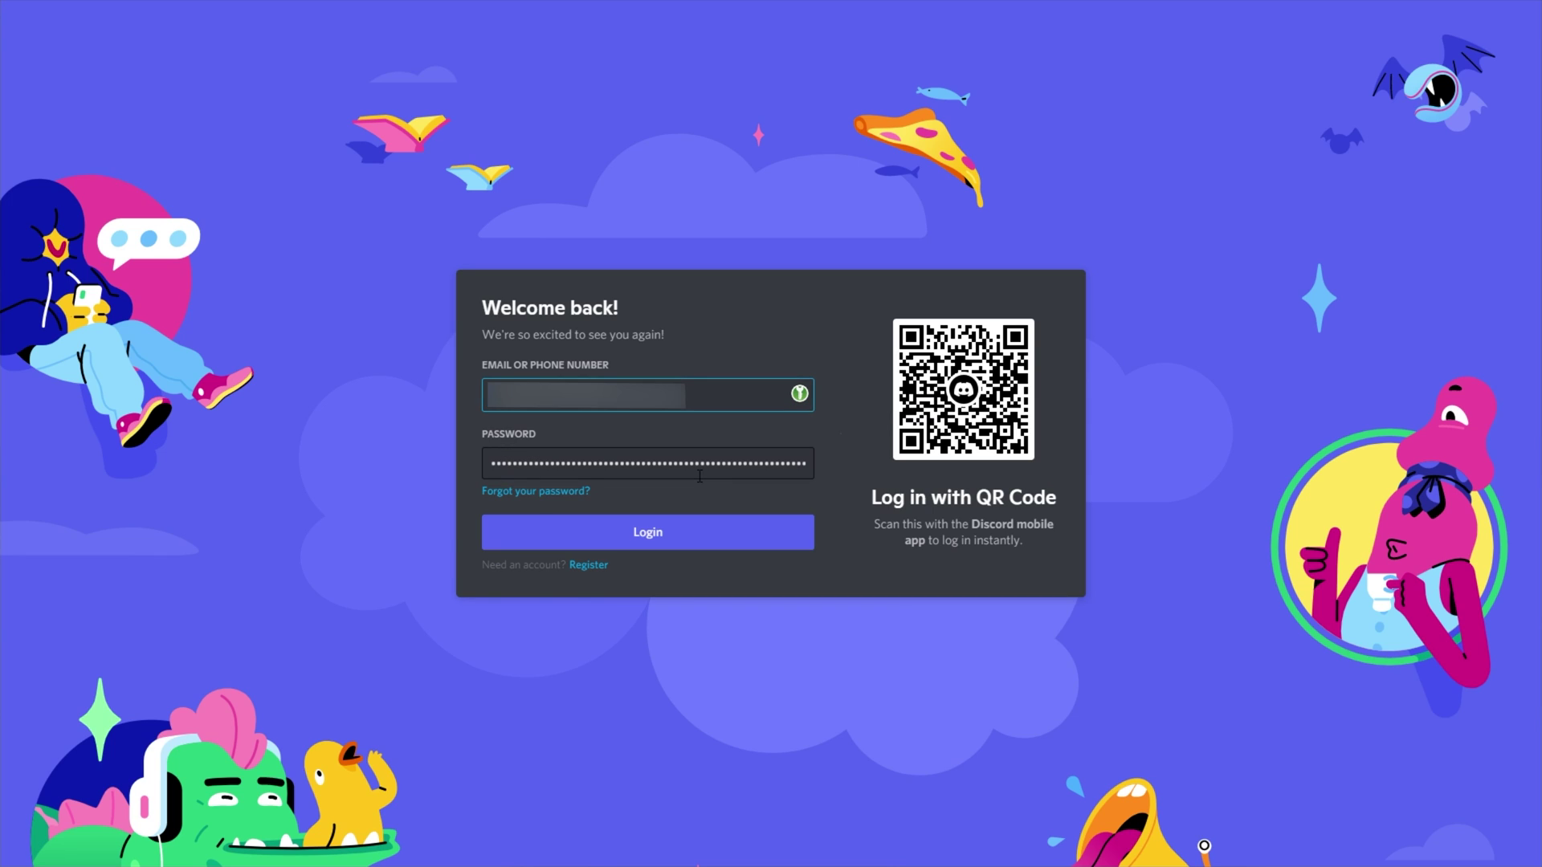
click(677, 535)
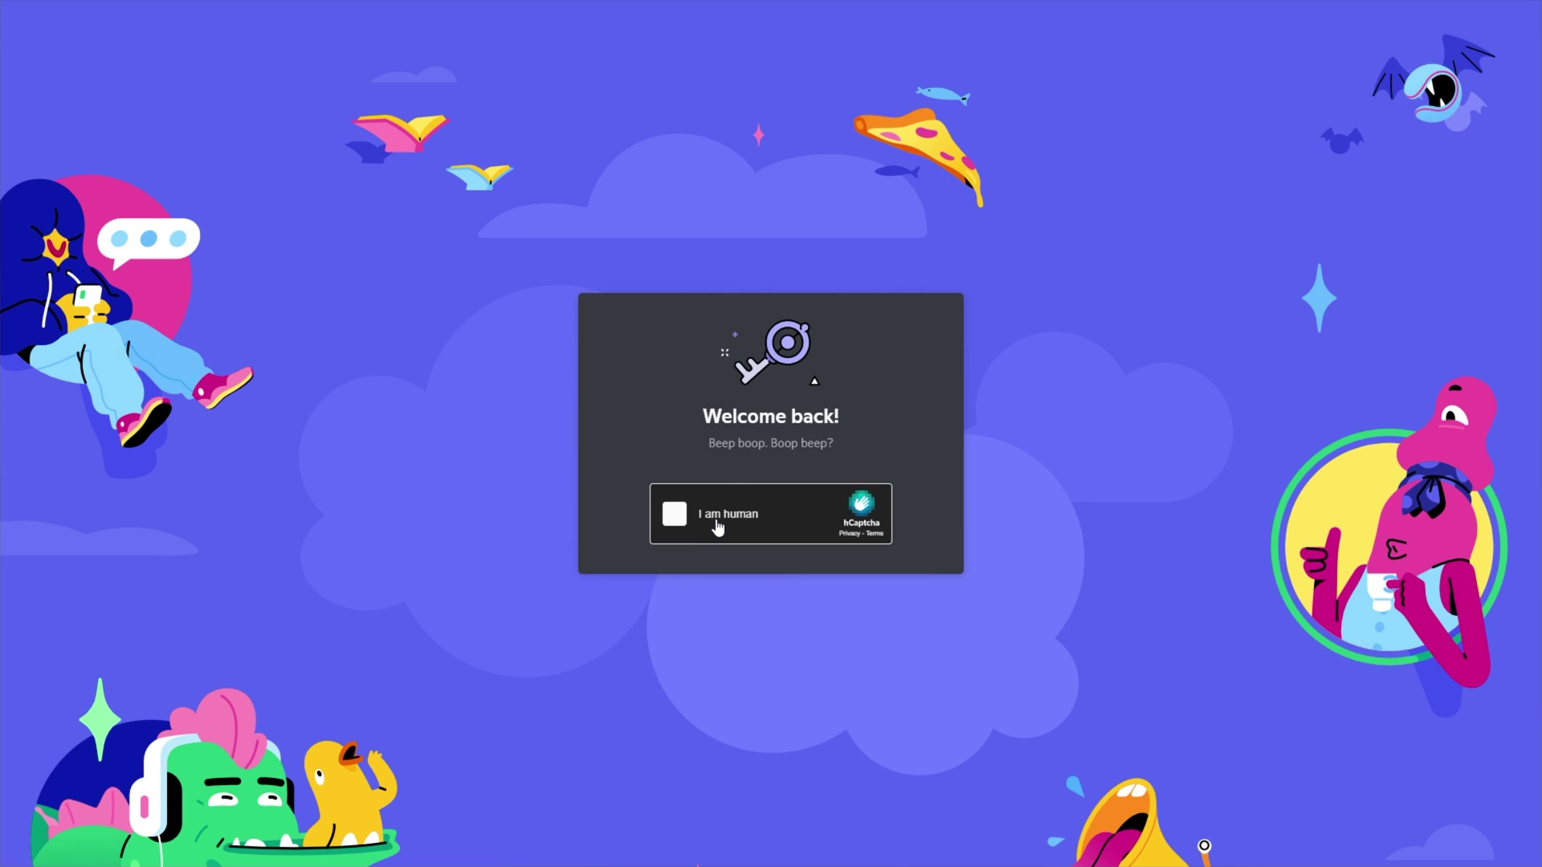
Pass the human check, autofill the TOTP code from KeePassXC, and log in
click(714, 521)
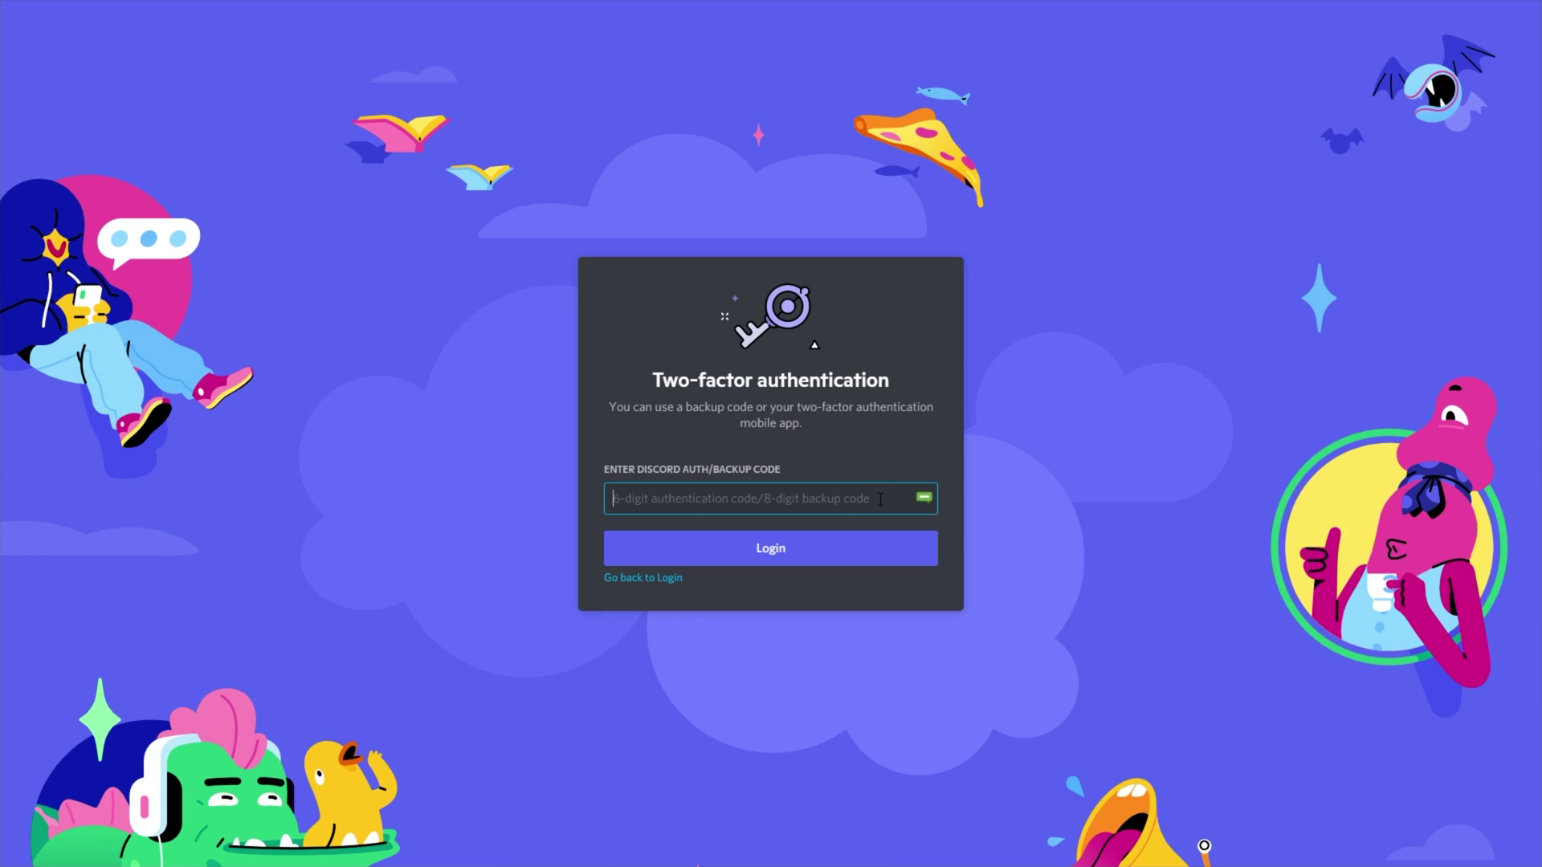
click(924, 498)
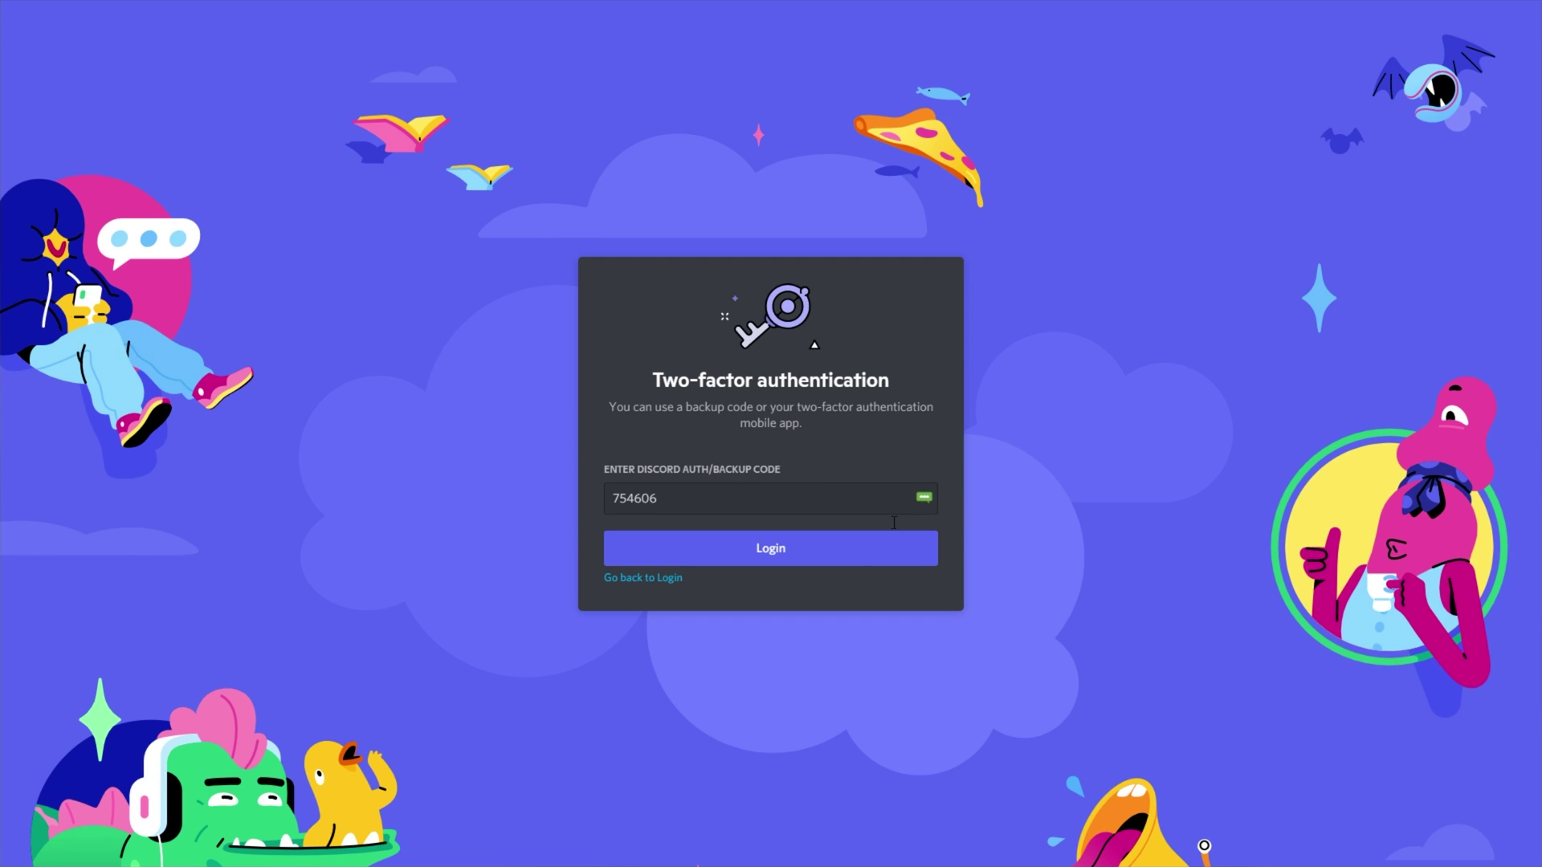
click(825, 554)
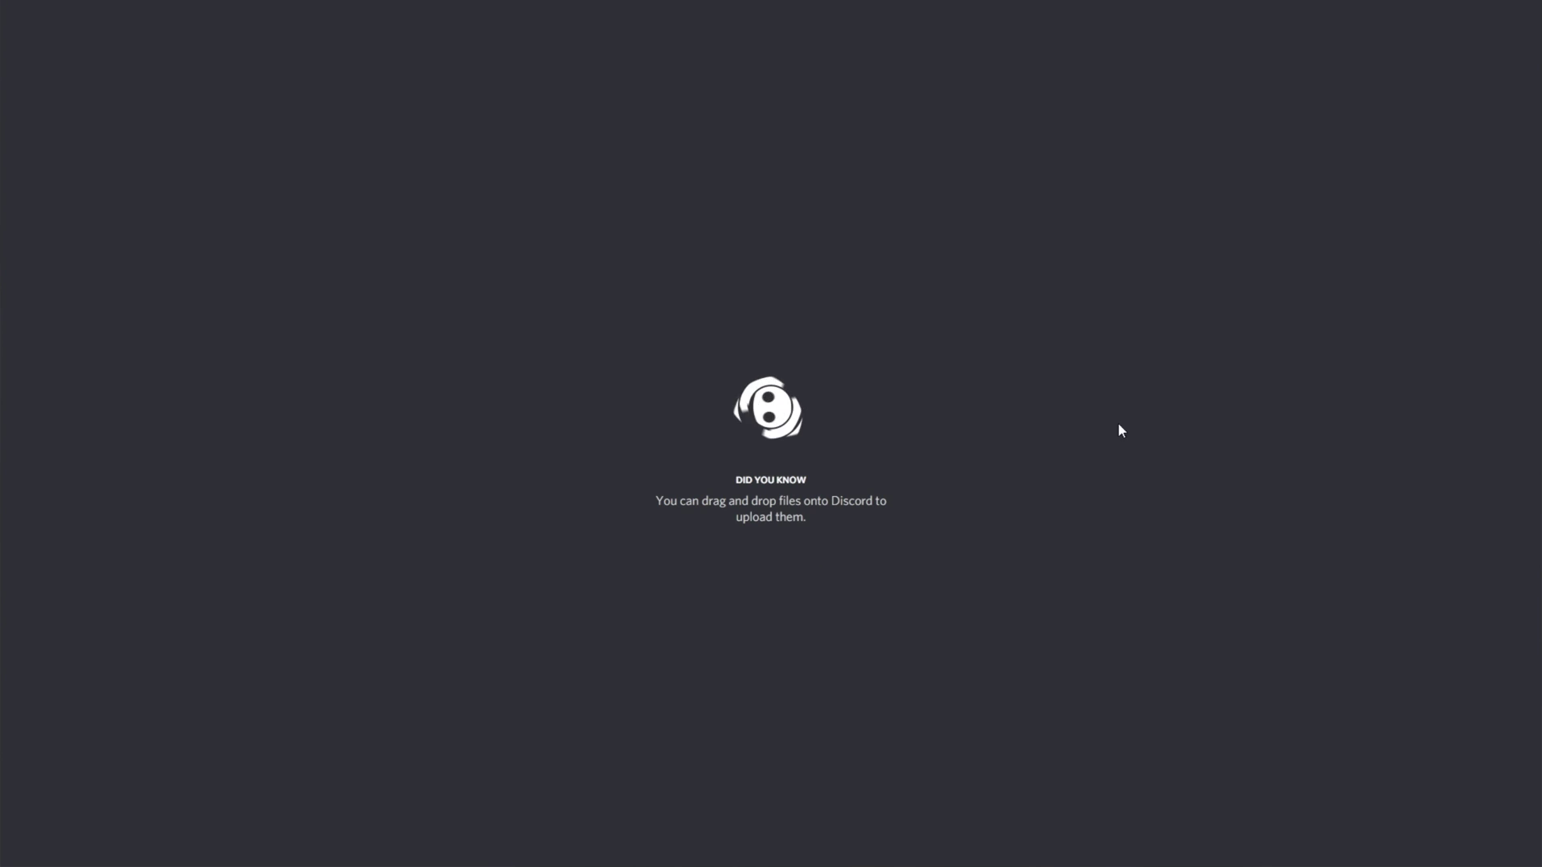